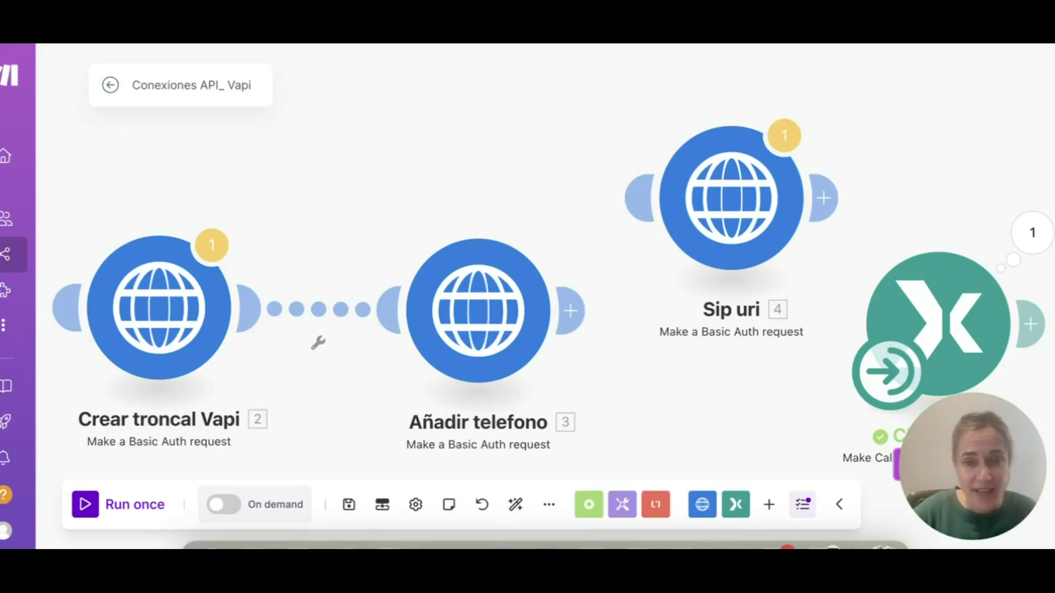
Step: Run only the Cloudonix module of the Make scenario
left_click_drag(742, 412, 462, 351)
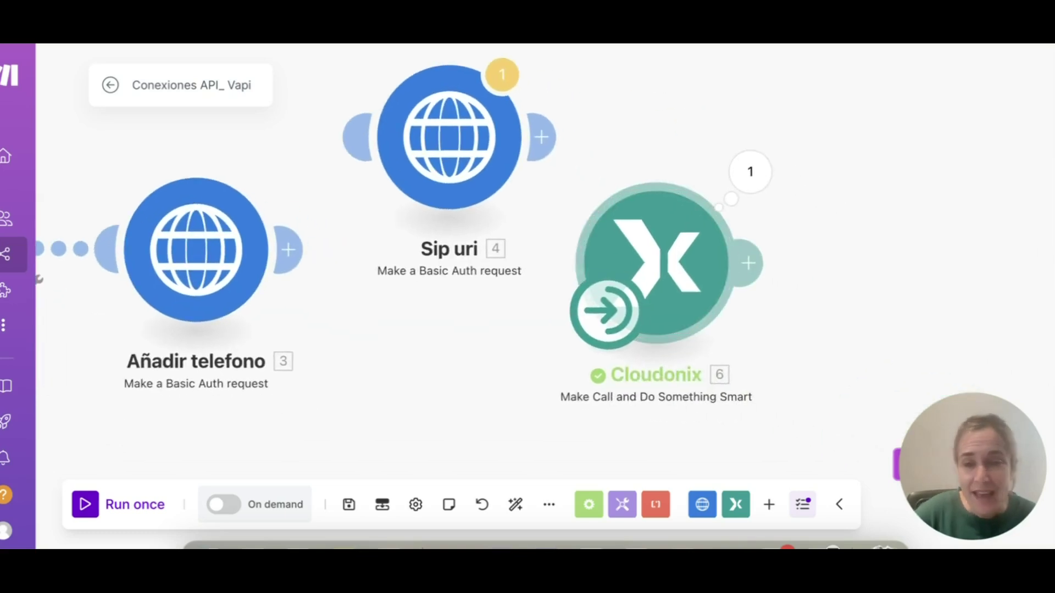
right_click(669, 262)
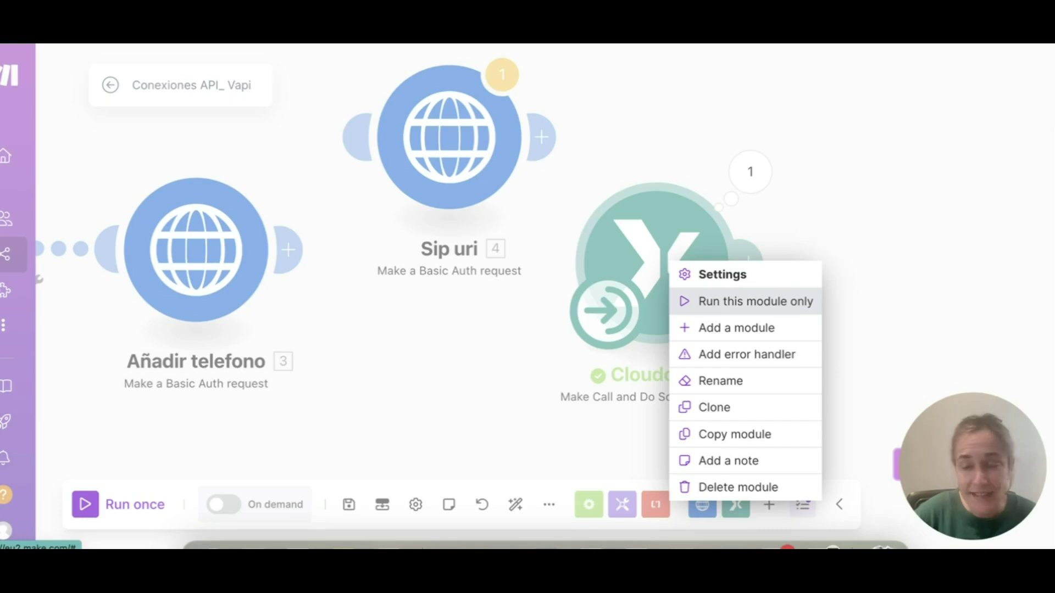
left_click(745, 301)
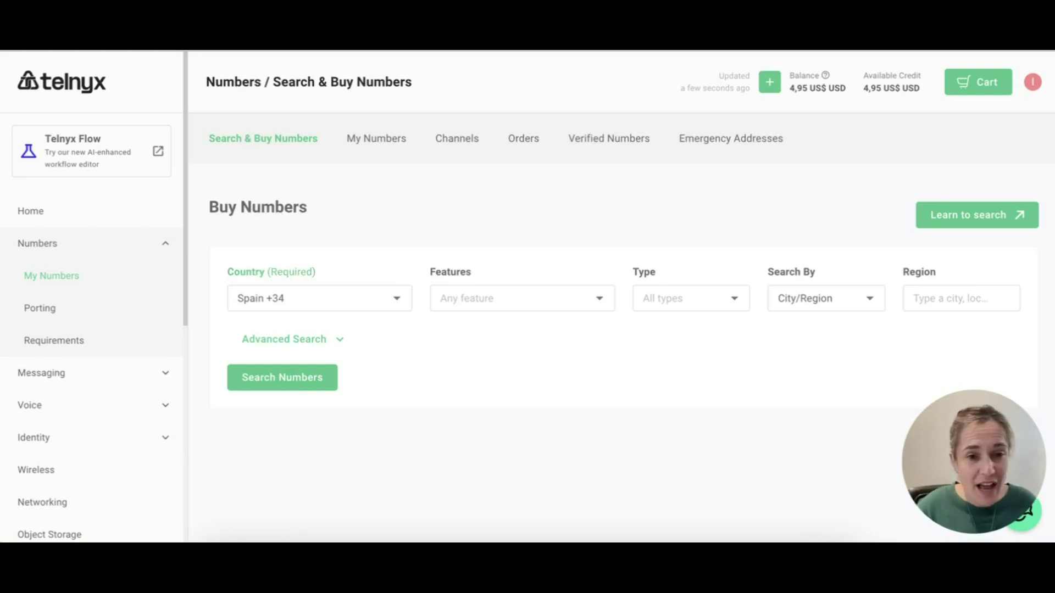
Step: Search Spain +34 numbers in region 93, then view the owned numbers list
key("space")
key("Tab")
key("Tab")
key("Tab")
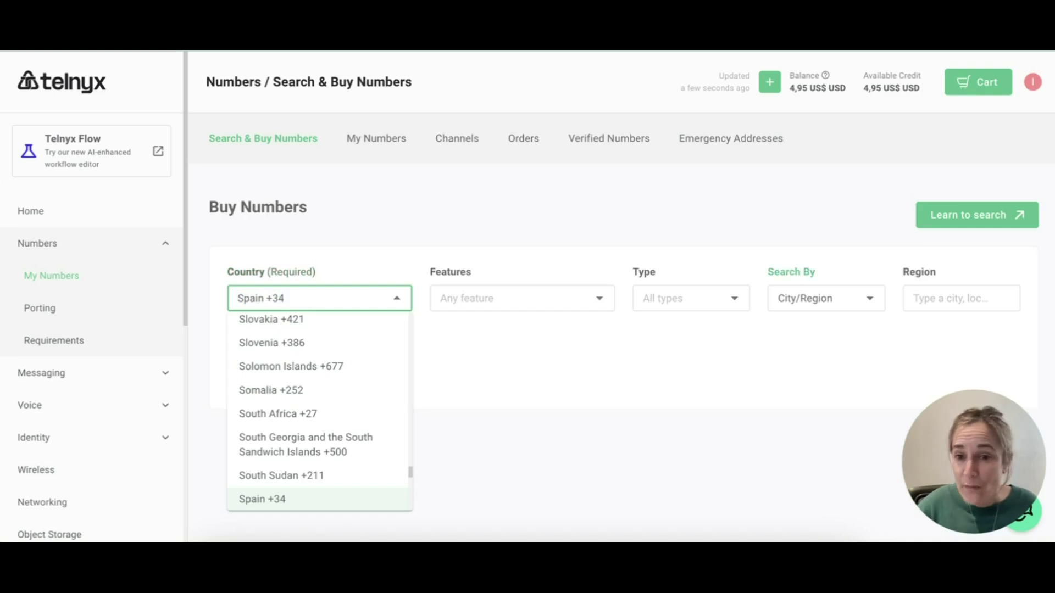
key("Tab")
type("93")
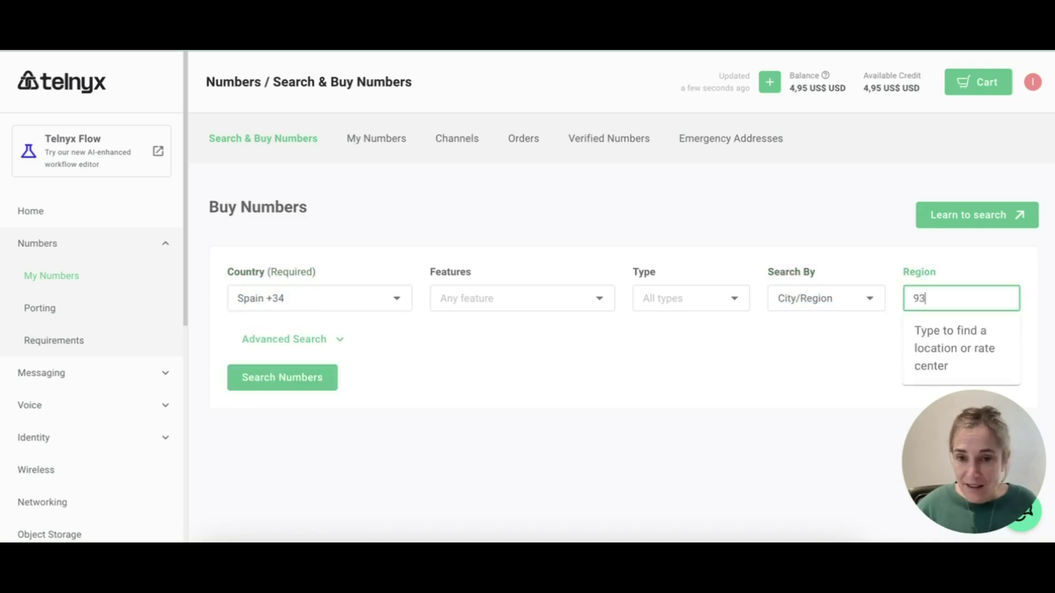
key("Escape")
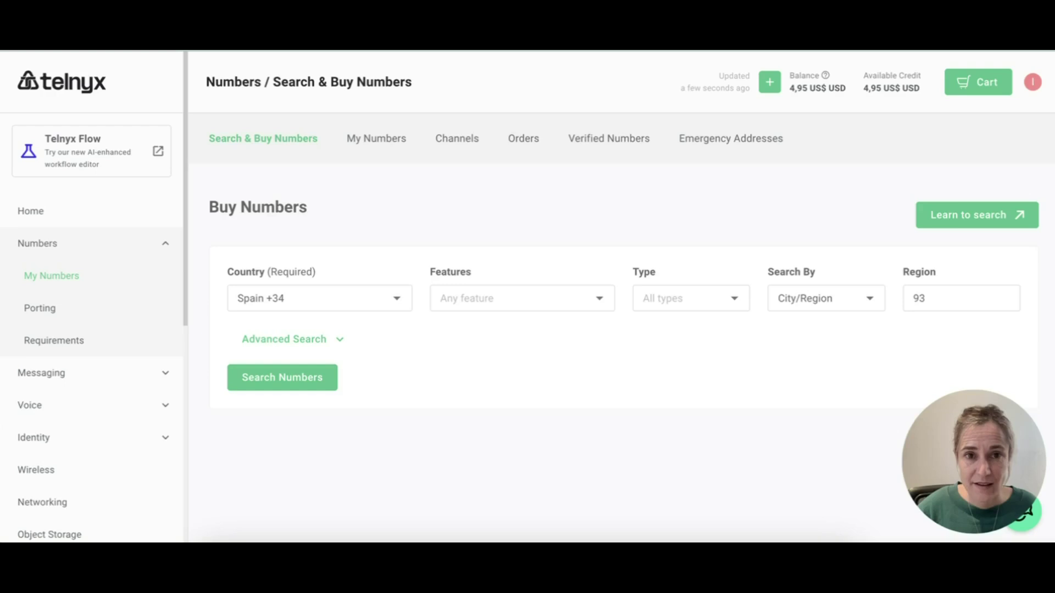
key("Return")
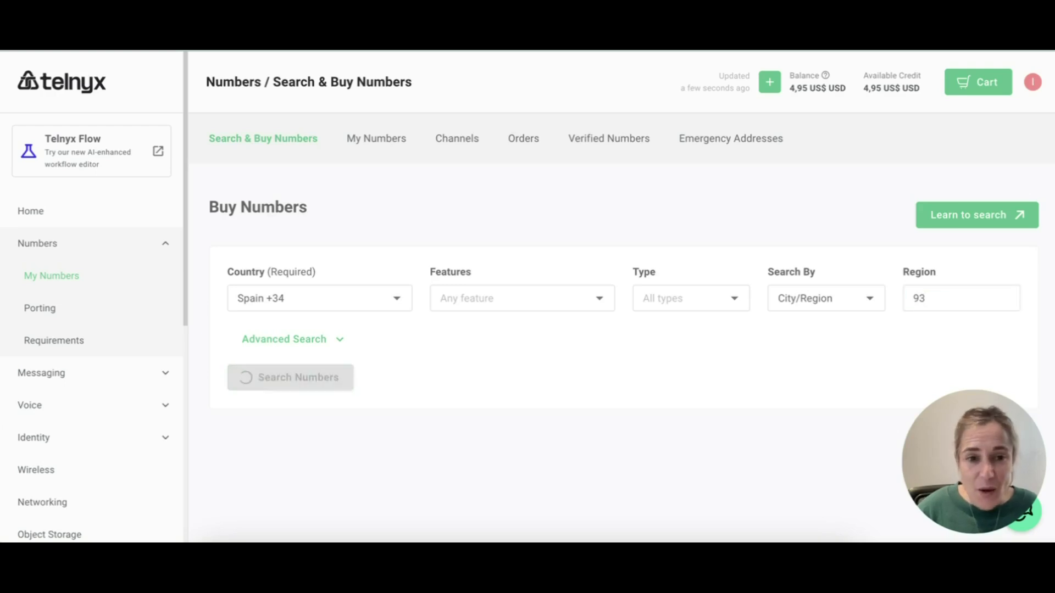
scroll(577, 329, "down", 5)
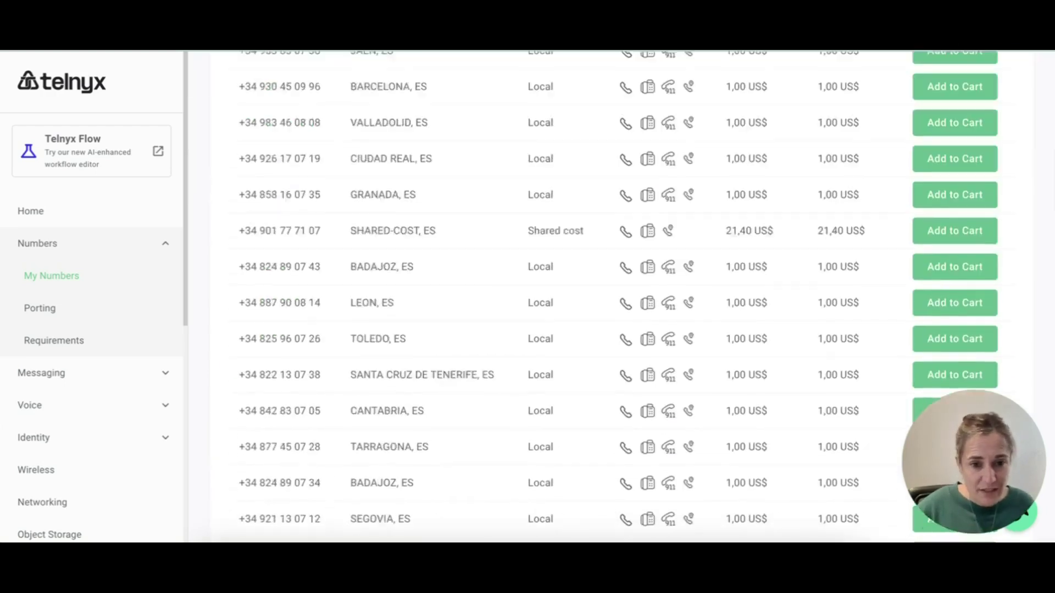
scroll(577, 330, "down", 3)
scroll(578, 330, "down", 4)
scroll(577, 330, "down", 4)
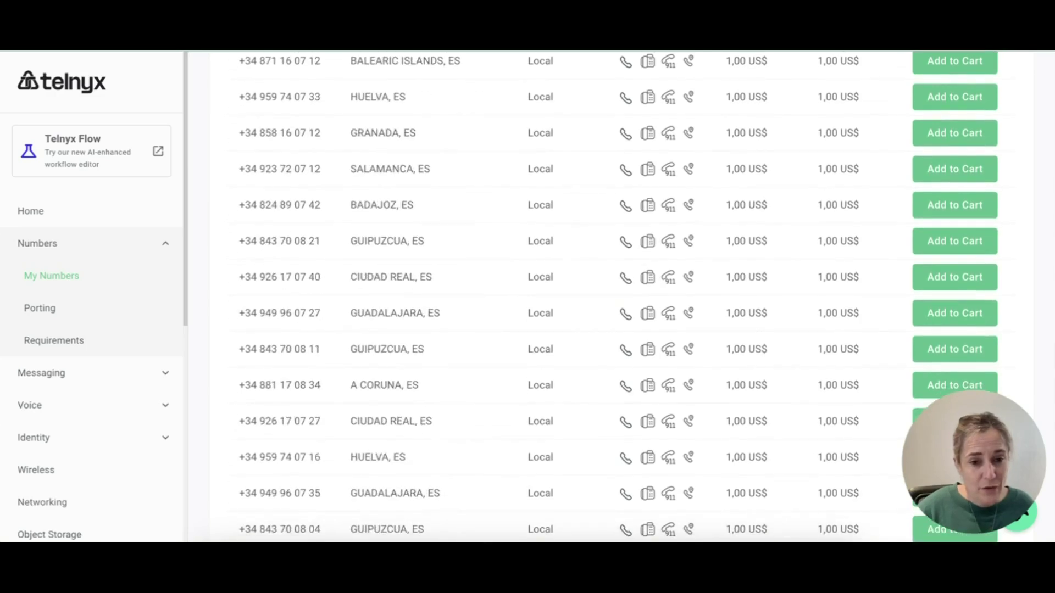
scroll(577, 330, "down", 3)
scroll(577, 330, "down", 3)
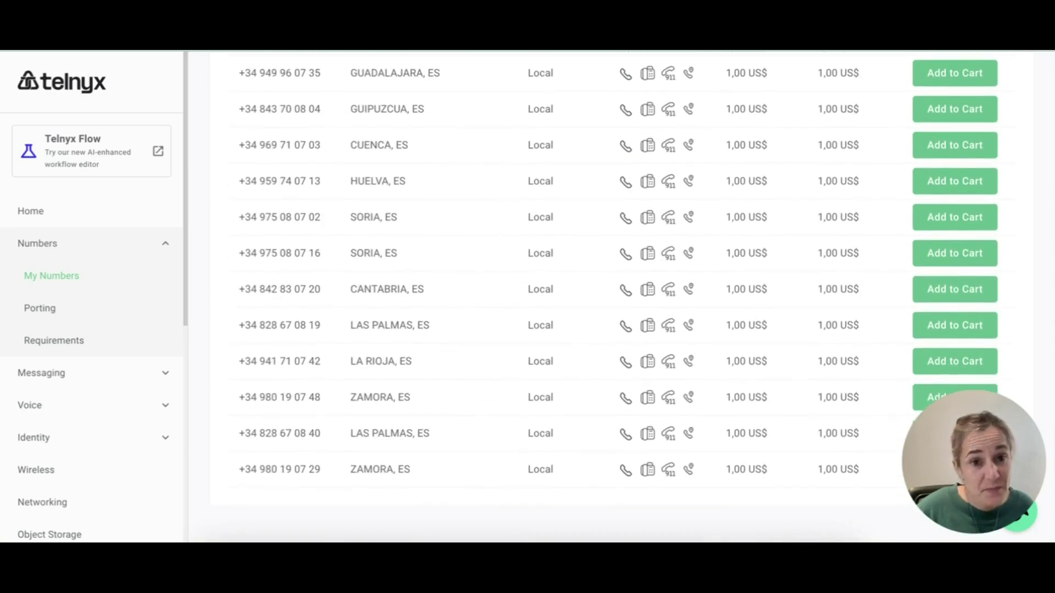
left_click(51, 275)
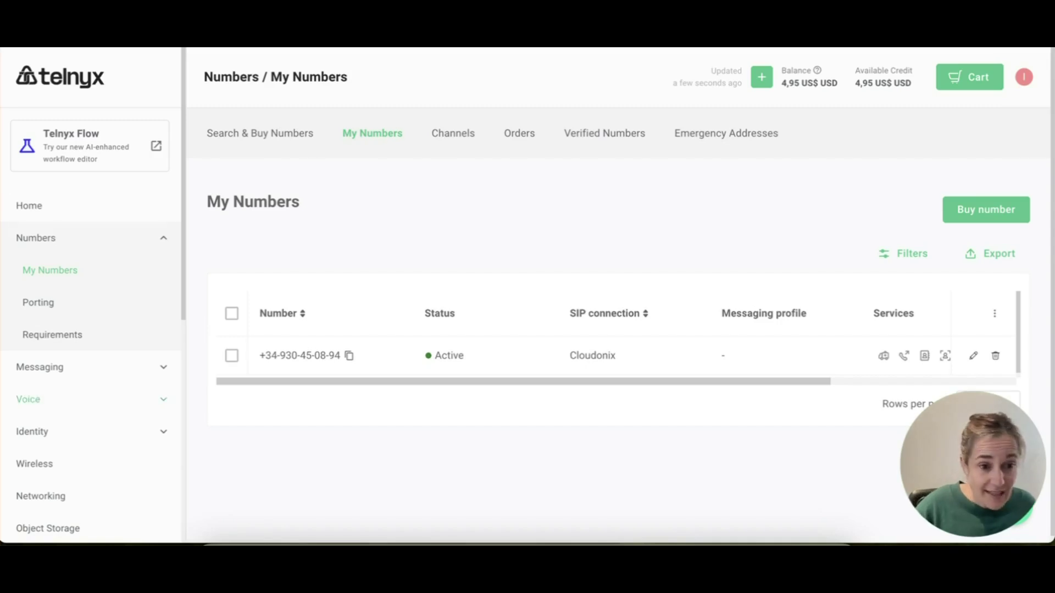
Step: Create an FQDN-type SIP connection named Test under Voice > SIP Trunking
left_click(28, 399)
left_click(50, 367)
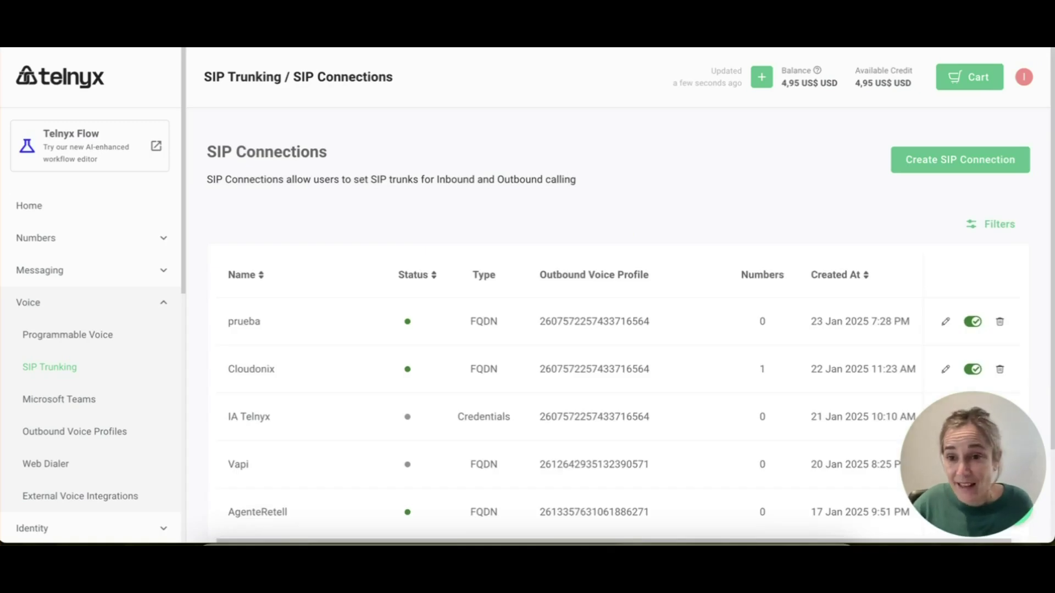
left_click(960, 160)
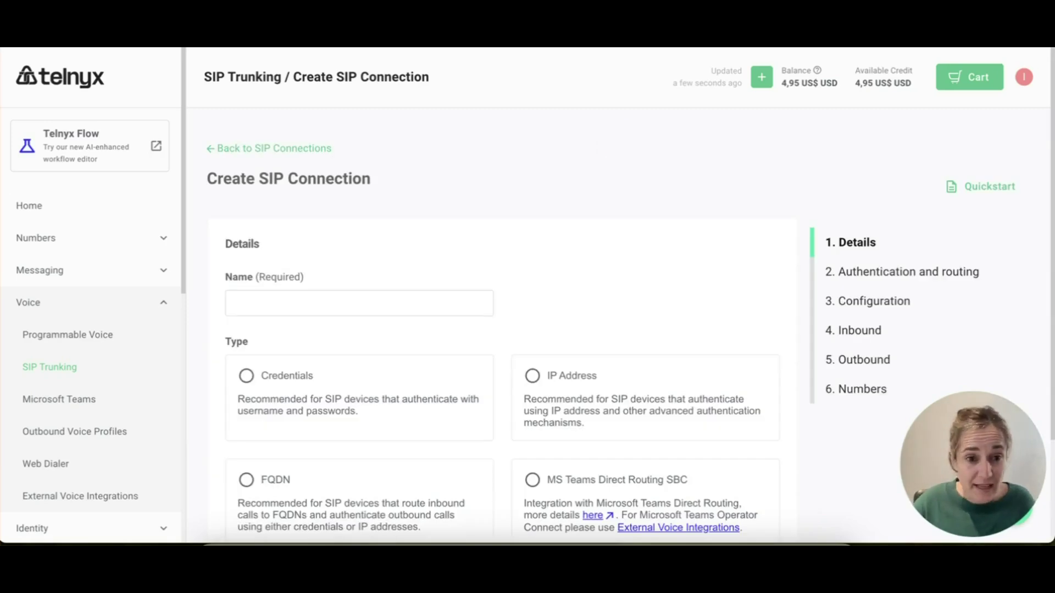
left_click(359, 303)
type("Tests")
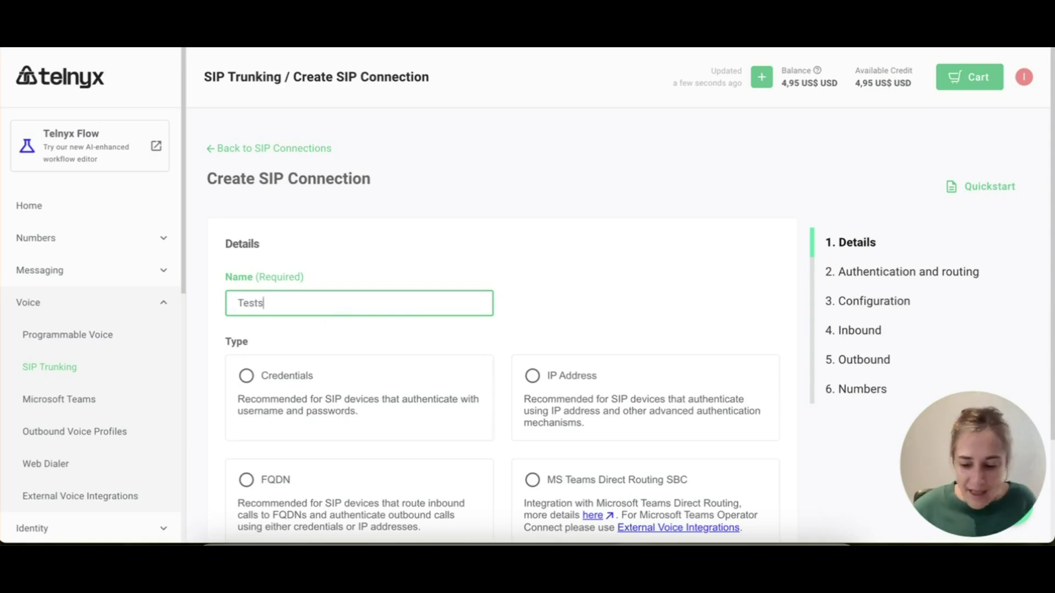
key("BackSpace")
scroll(359, 387, "down", 2)
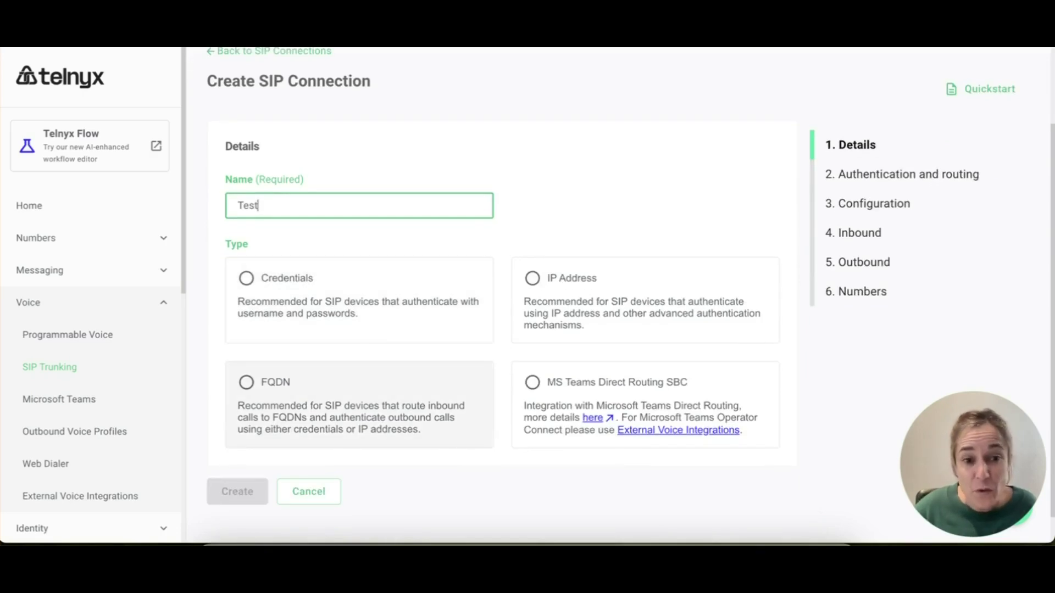
left_click(246, 383)
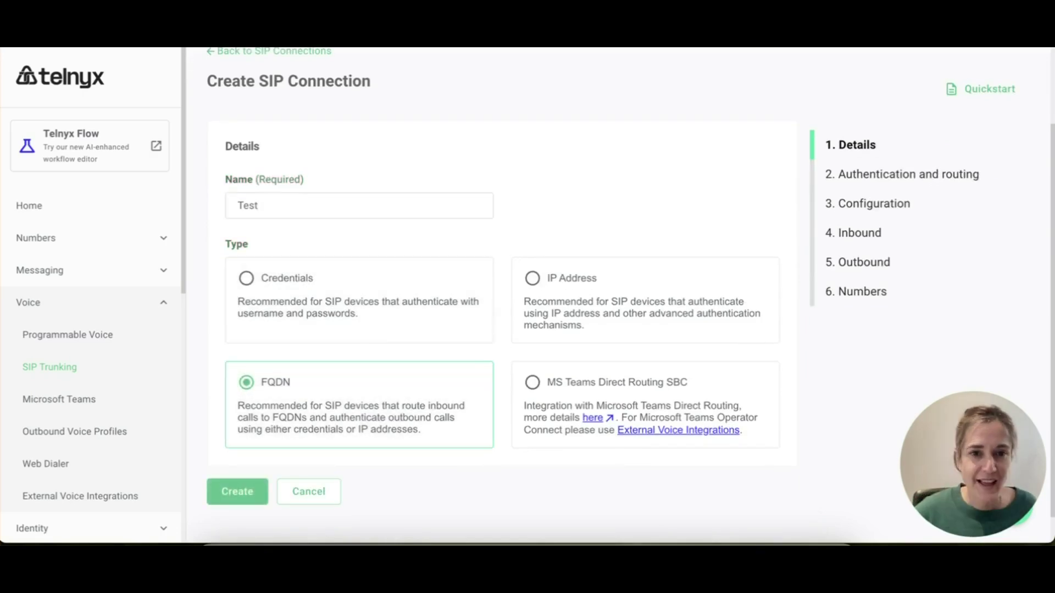
left_click(237, 491)
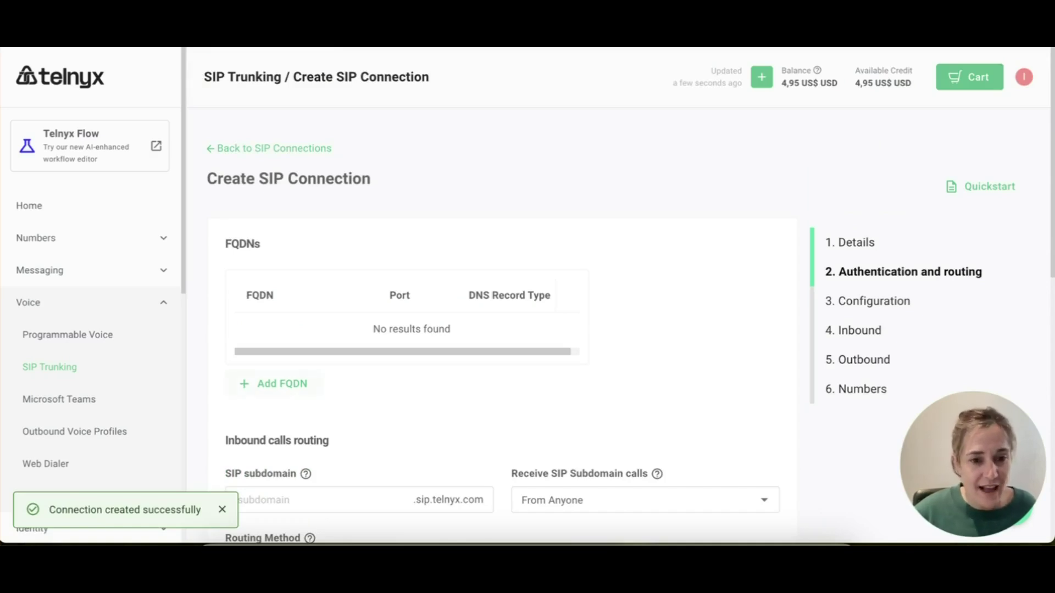
Step: Add the Cloudonix FQDN border.cloudonix.io and make it the primary inbound FQDN on port 5060
left_click(282, 383)
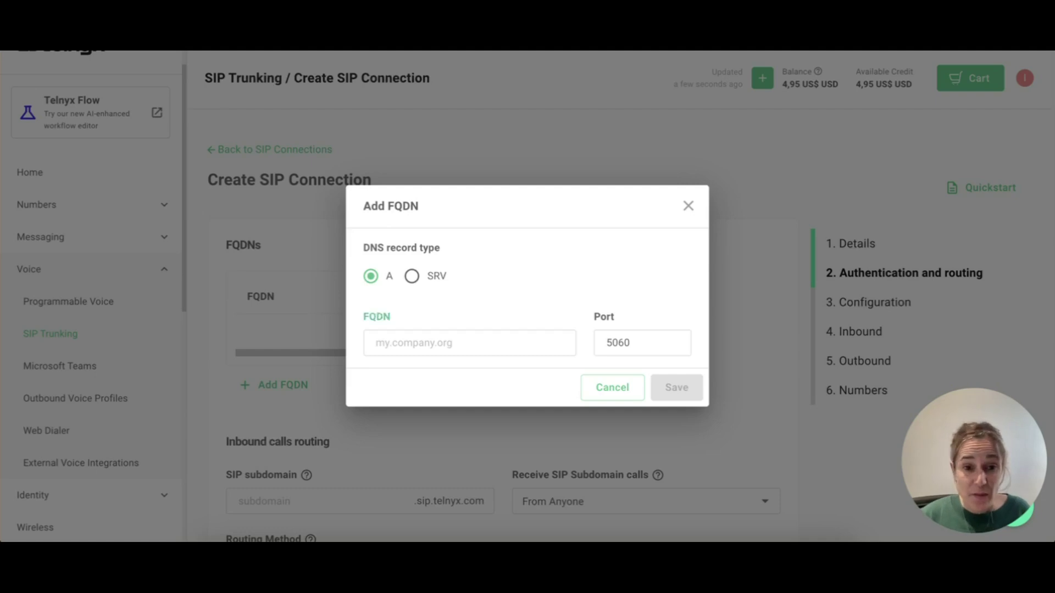
key("Tab")
type("border.cloudonix.io")
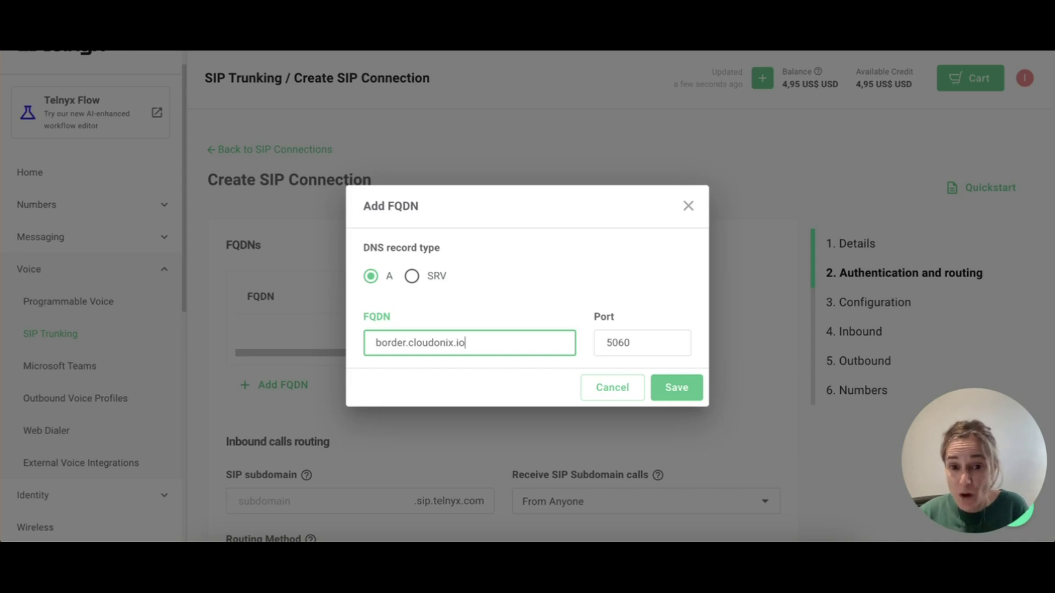
left_click(676, 388)
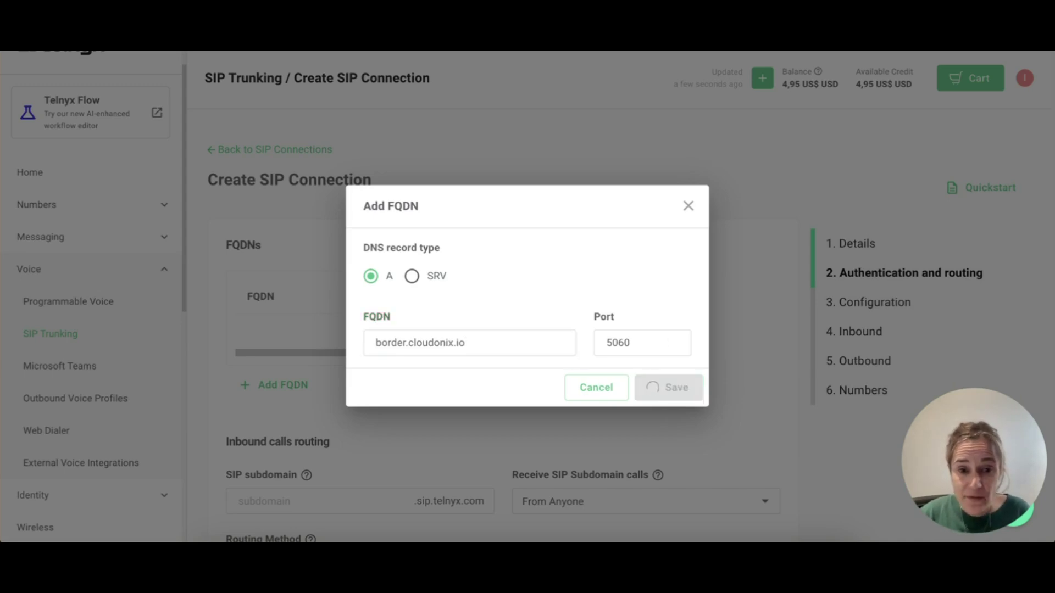
scroll(495, 371, "down", 4)
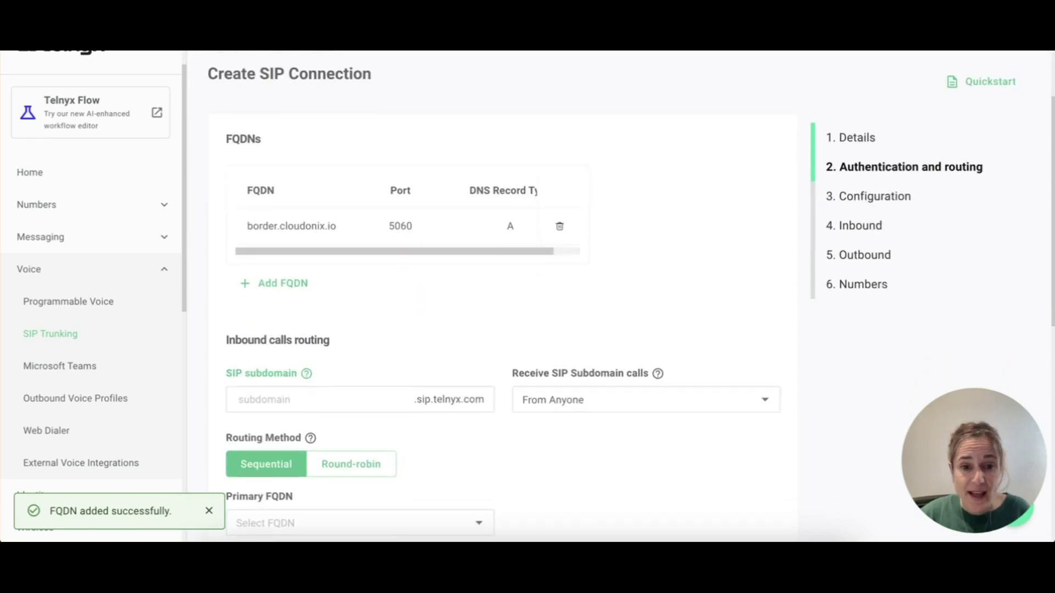
scroll(495, 330, "down", 5)
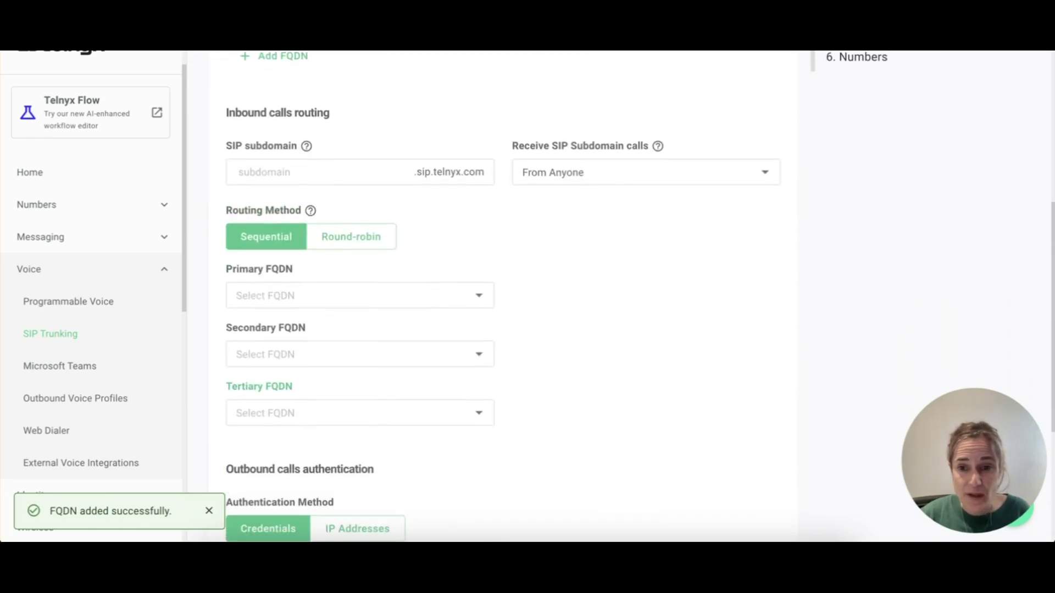
scroll(494, 330, "down", 1)
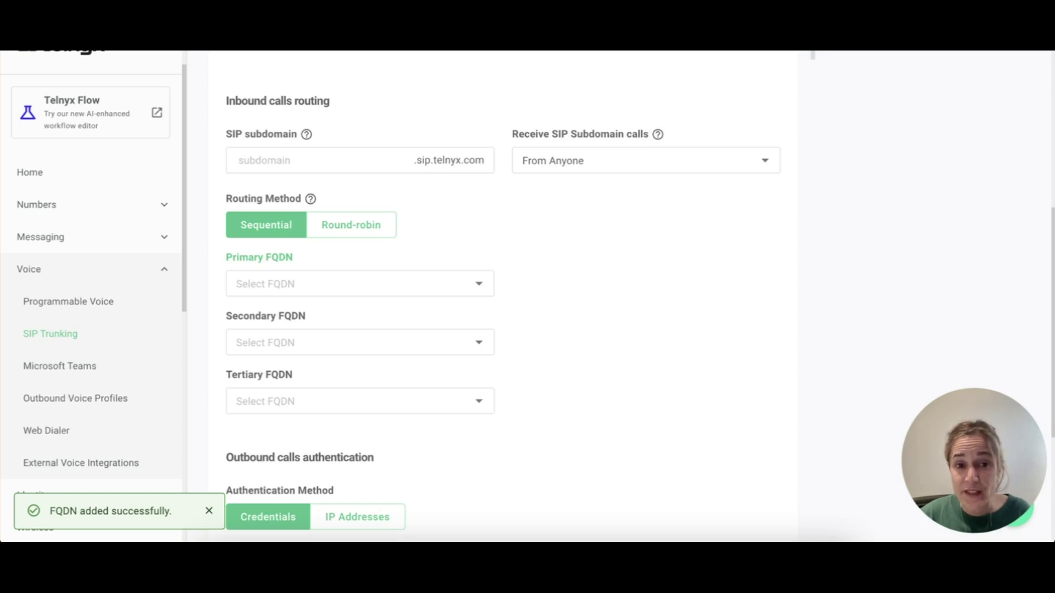
left_click(361, 284)
left_click(295, 314)
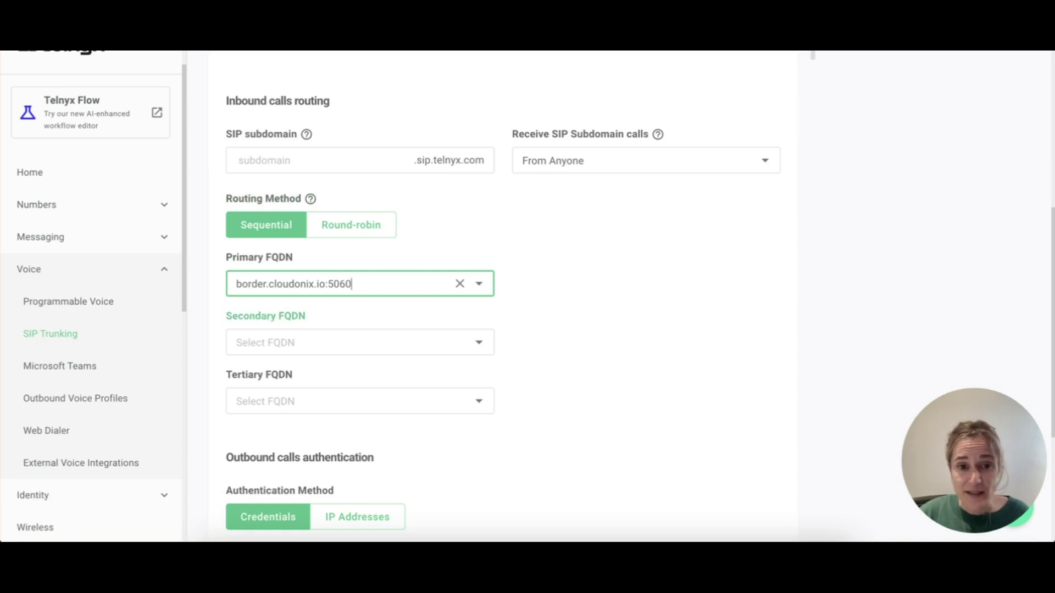
scroll(495, 330, "up", 1)
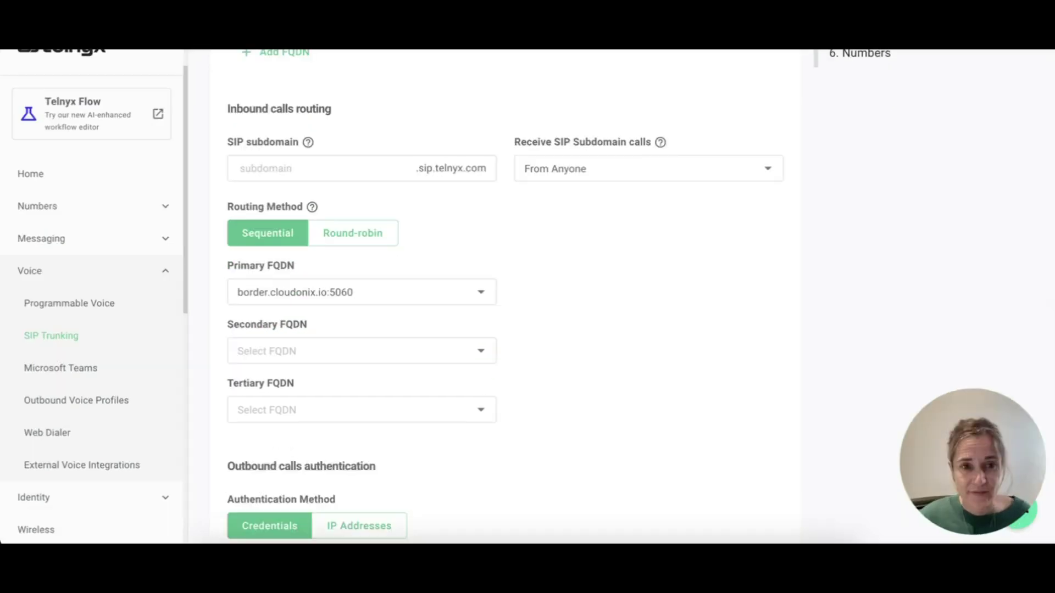
scroll(495, 330, "up", 2)
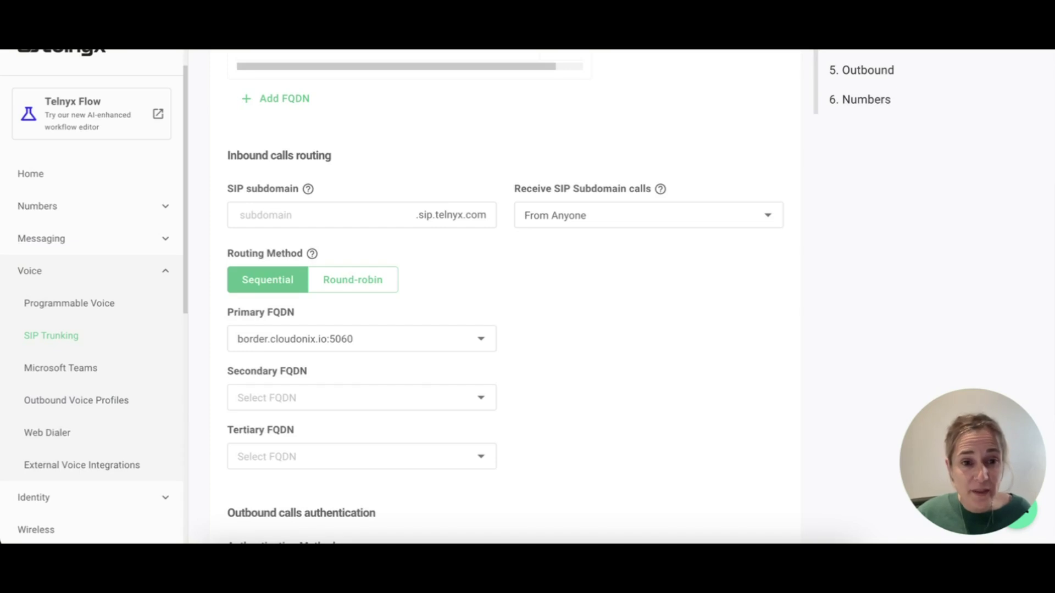
key("shift+Tab")
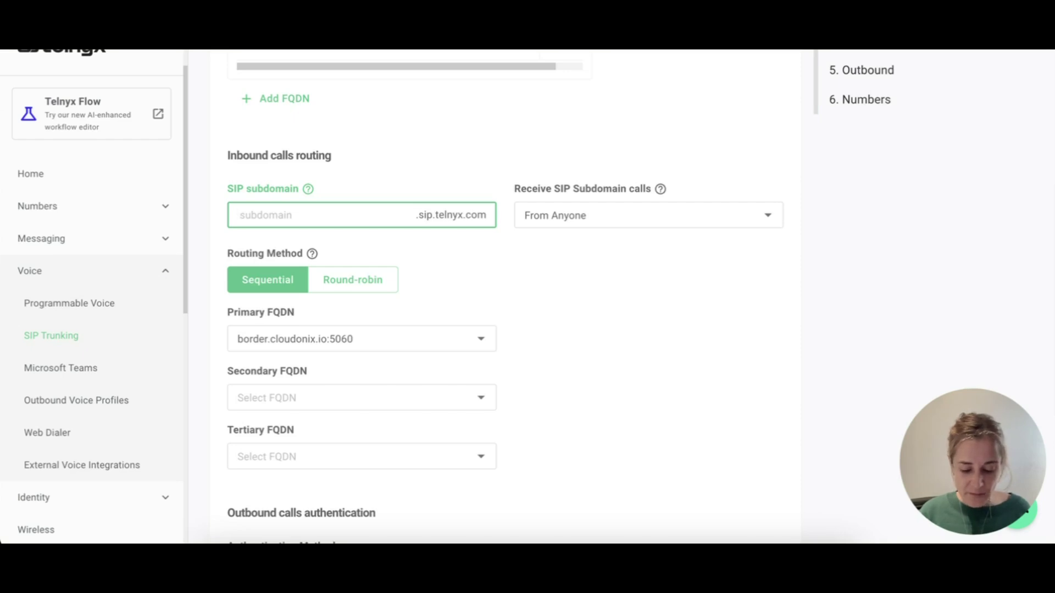
type("testsubdom")
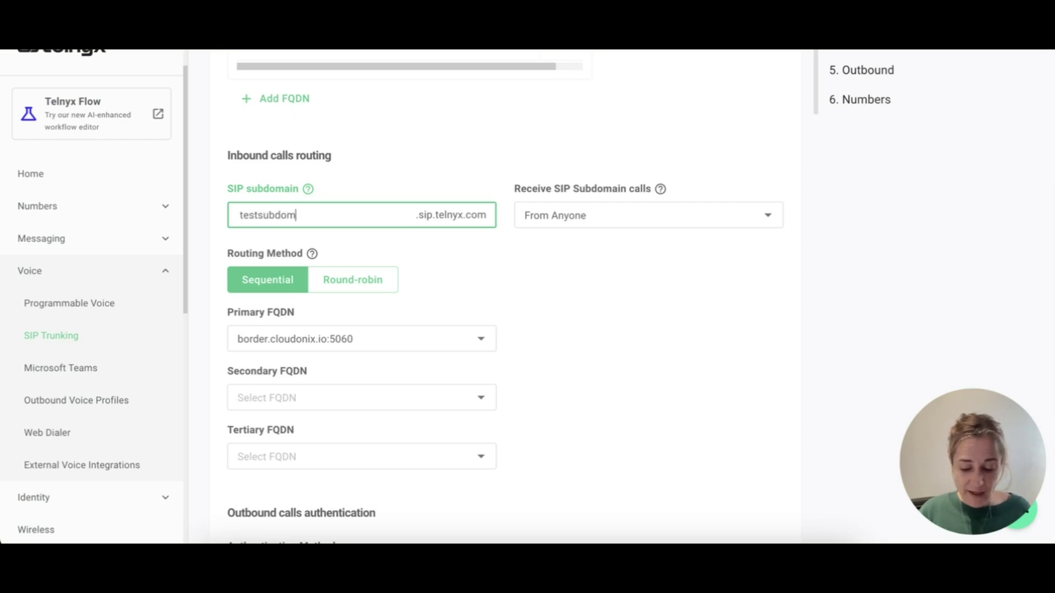
type("ain")
scroll(577, 330, "down", 1)
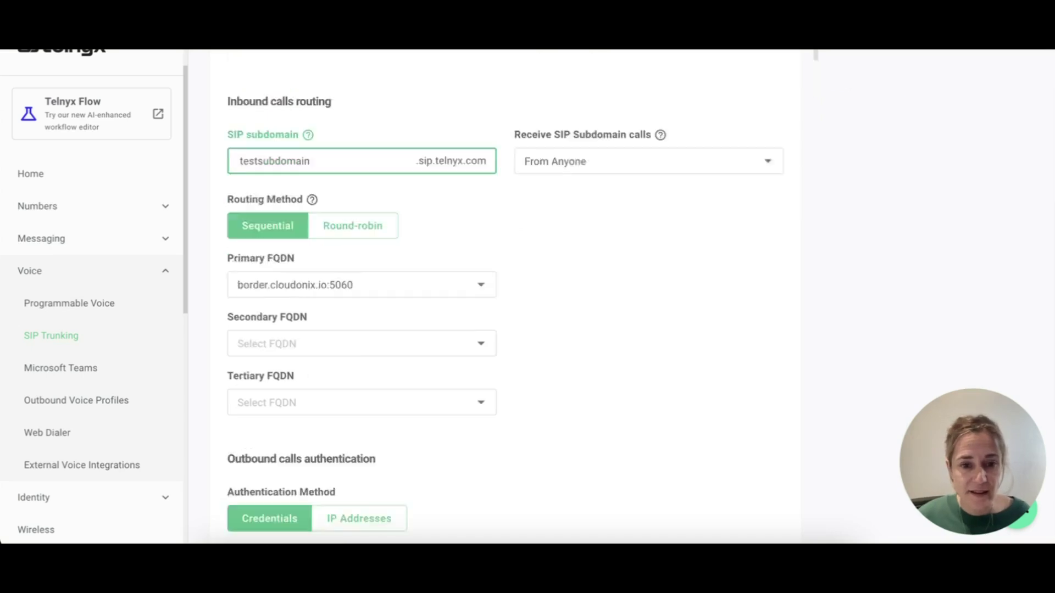
scroll(528, 330, "down", 3)
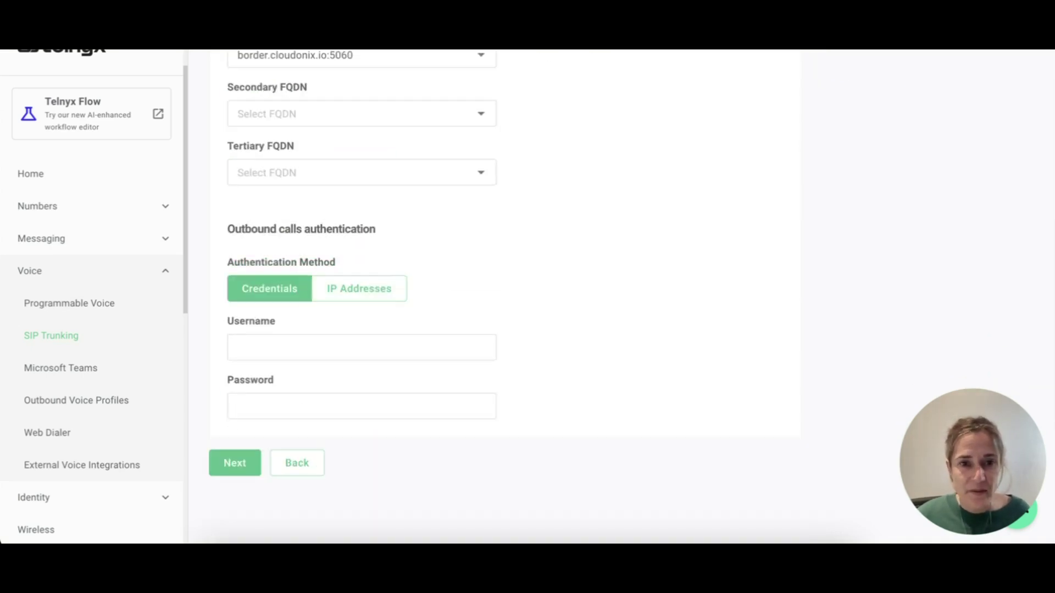
scroll(528, 331, "up", 1)
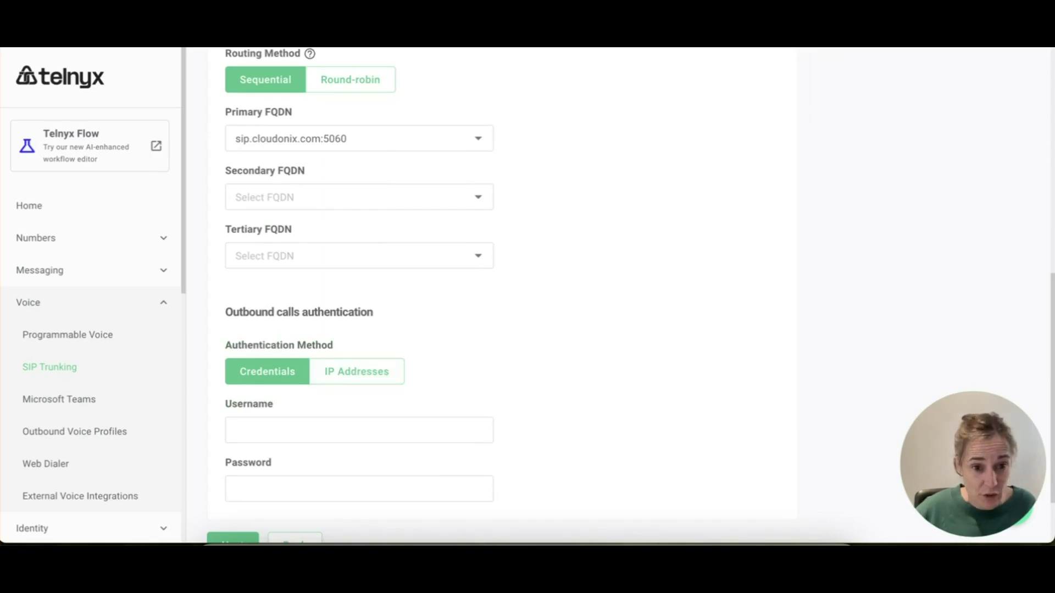
scroll(528, 330, "down", 1)
Step: Authenticate outbound calls by IP 18.219.128.166 with tech prefix 2578 and submit
left_click(356, 286)
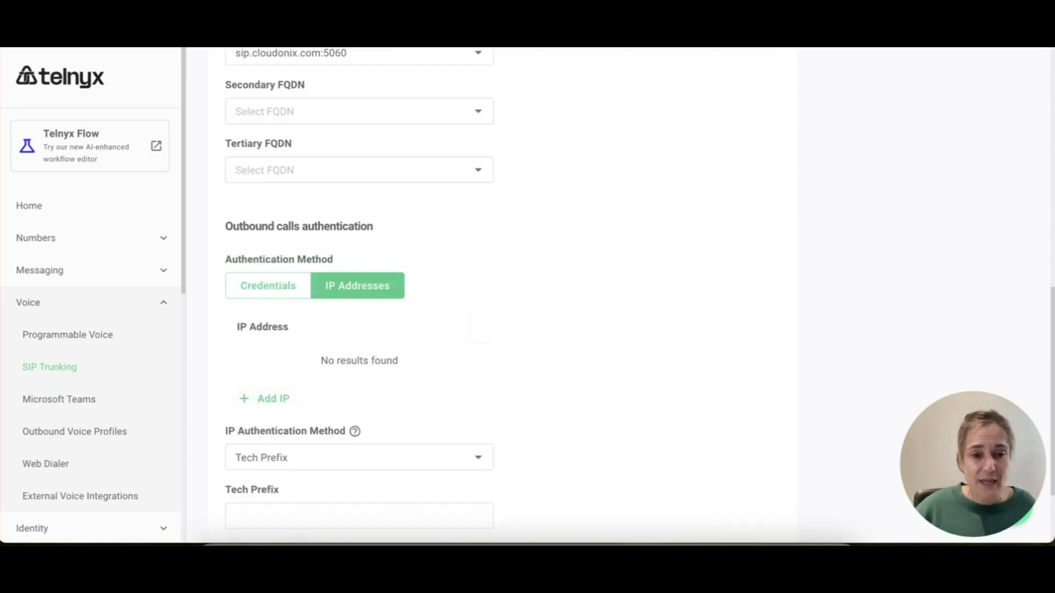
left_click(265, 398)
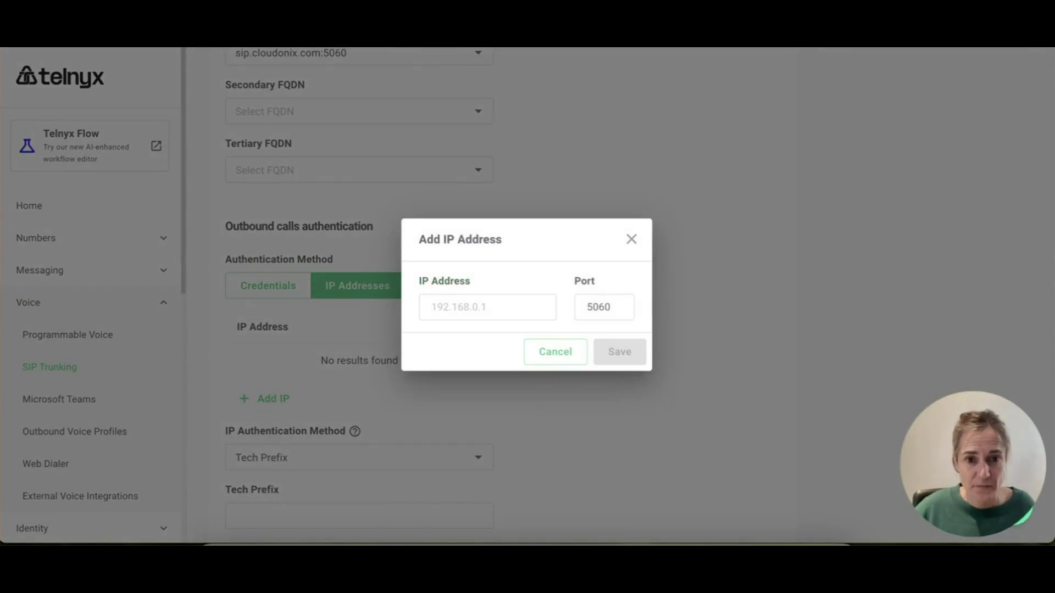
left_click(487, 307)
type("18.219.128.166")
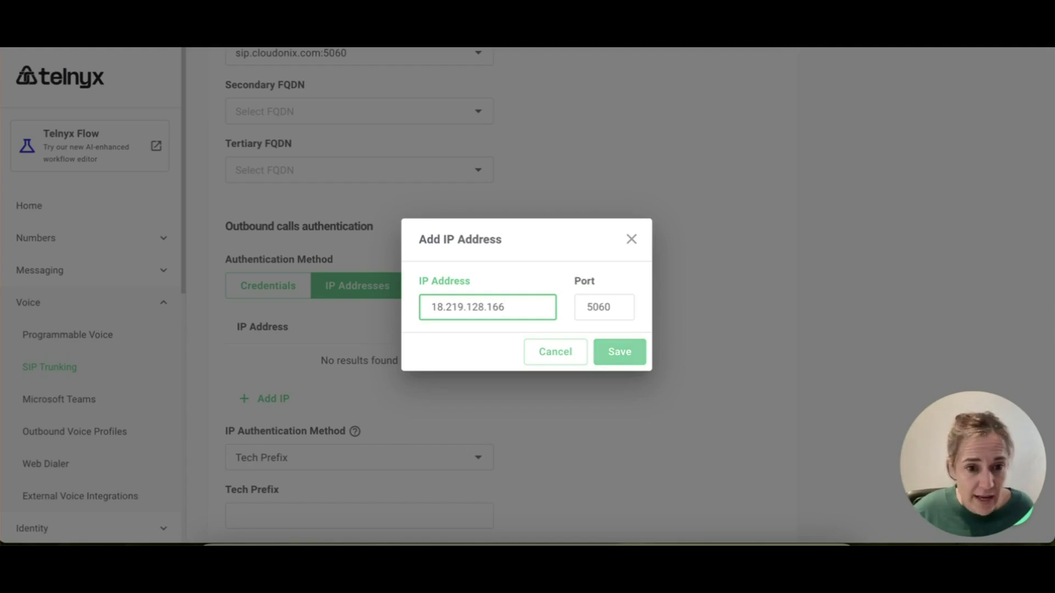
left_click(619, 351)
scroll(528, 330, "down", 3)
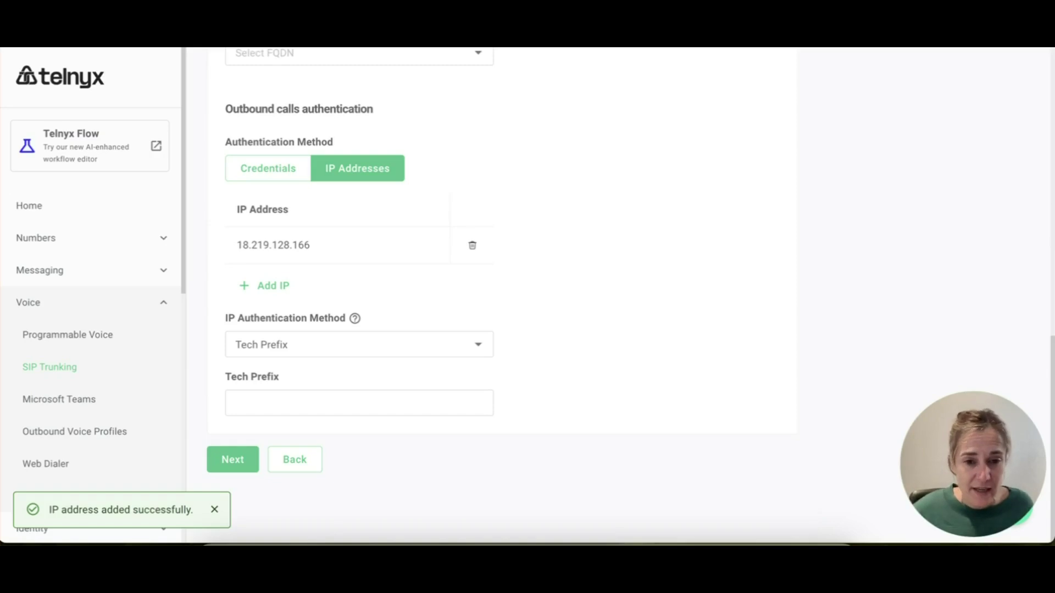
key("Tab")
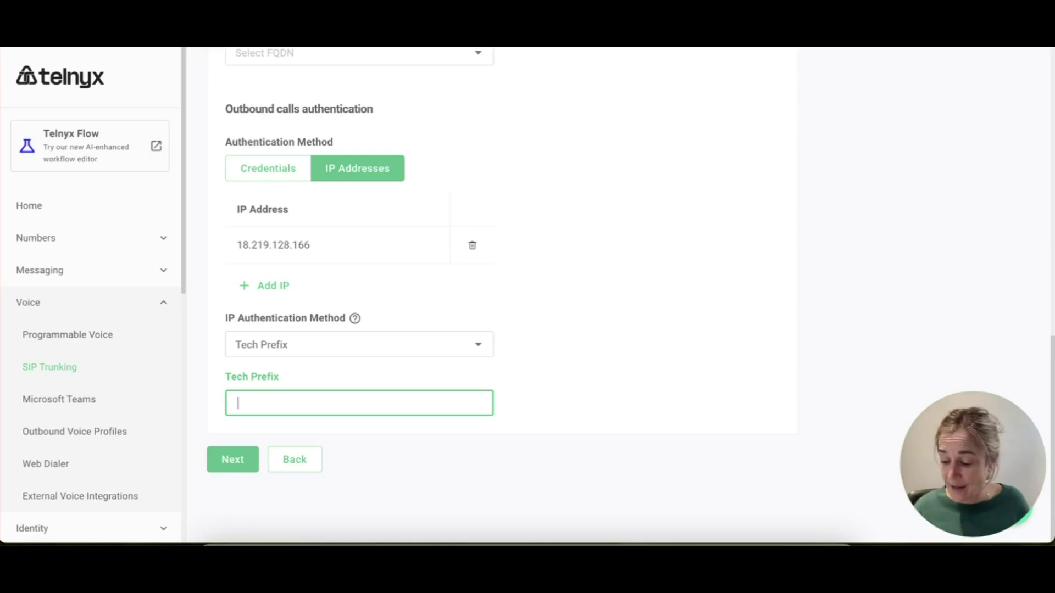
type("25")
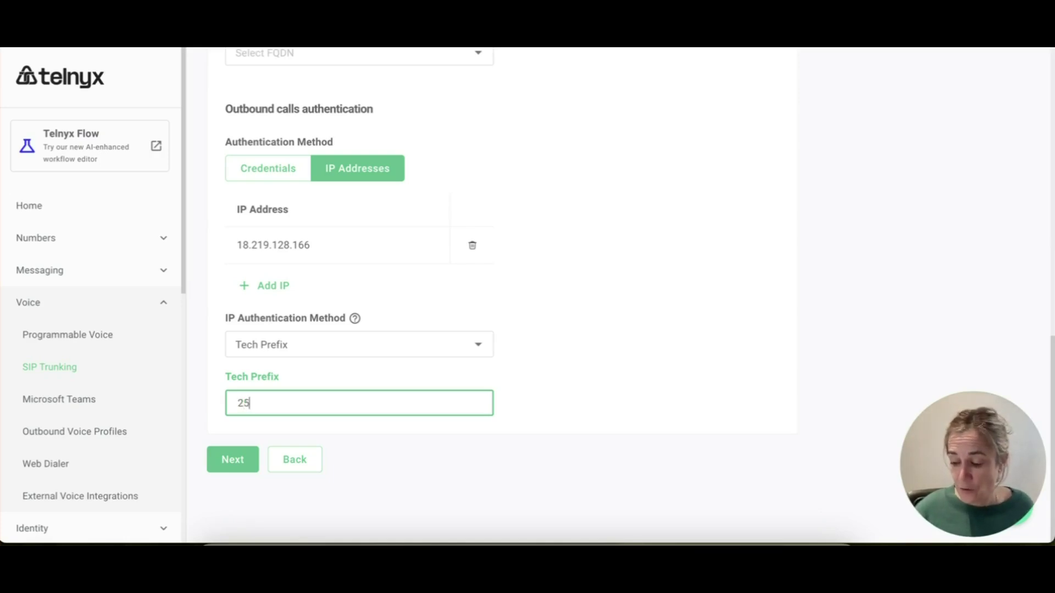
type("78")
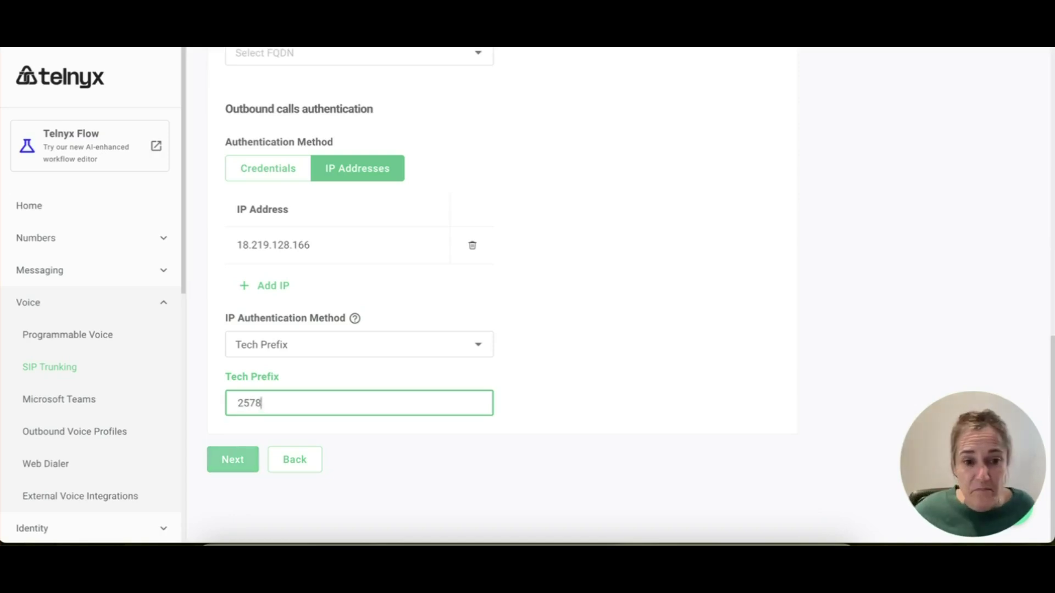
left_click(233, 459)
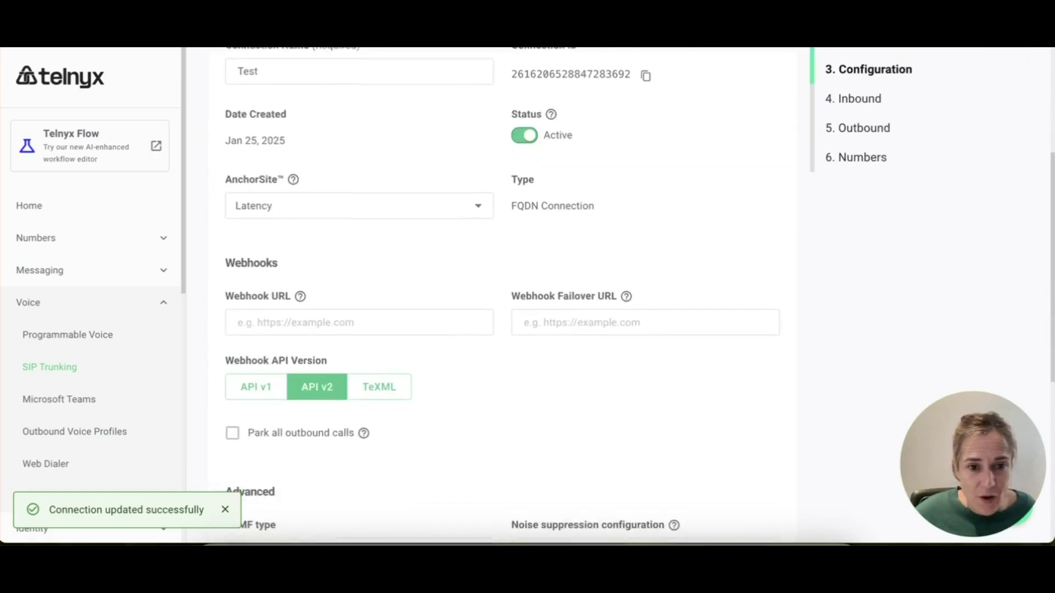
scroll(502, 330, "down", 6)
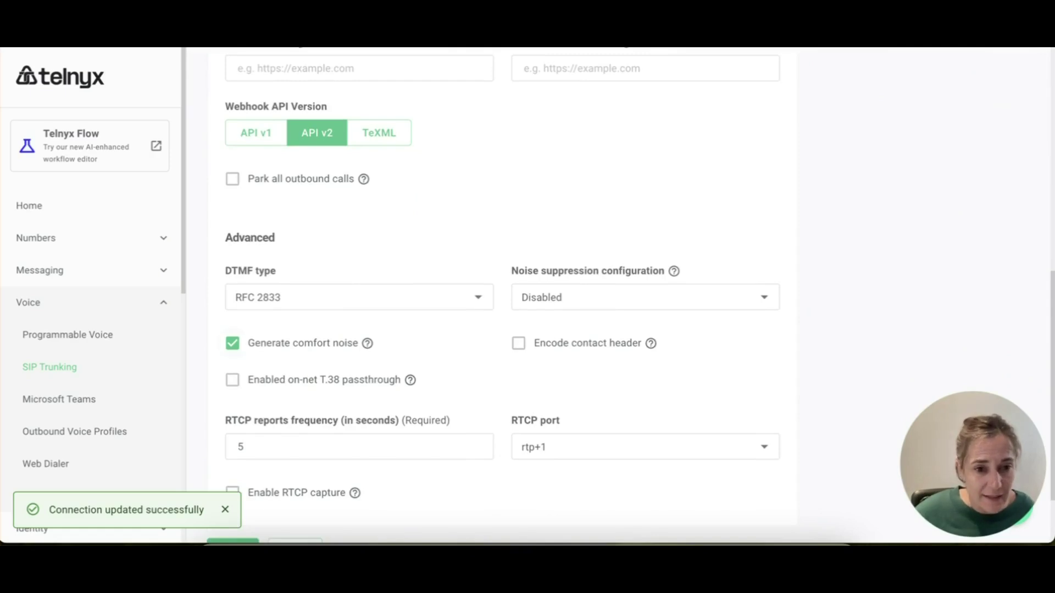
Step: Disable Generate comfort noise in the Advanced settings and submit the configuration
left_click(232, 343)
scroll(503, 330, "down", 3)
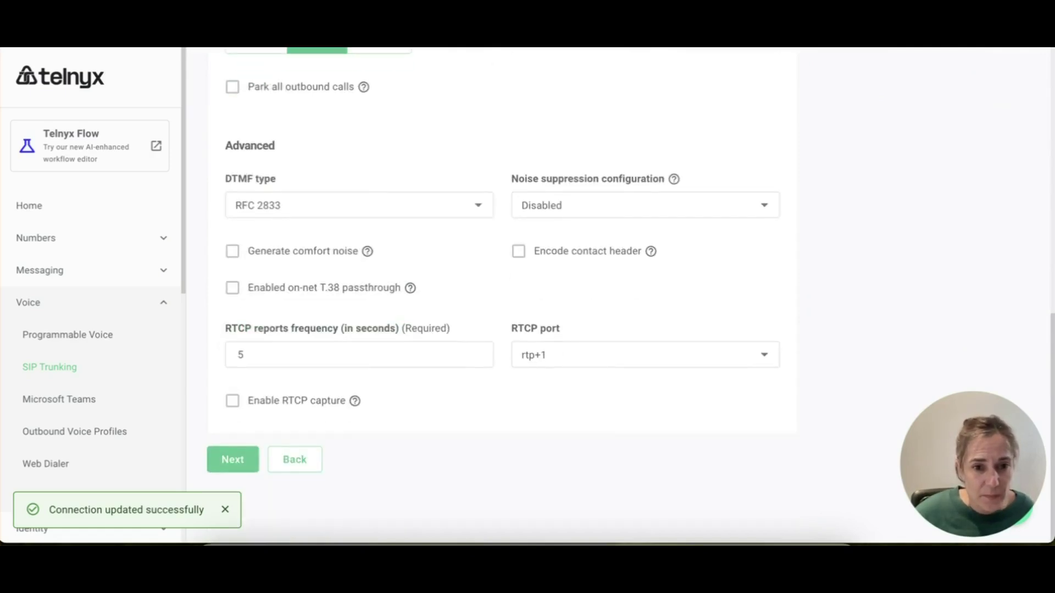
left_click(233, 459)
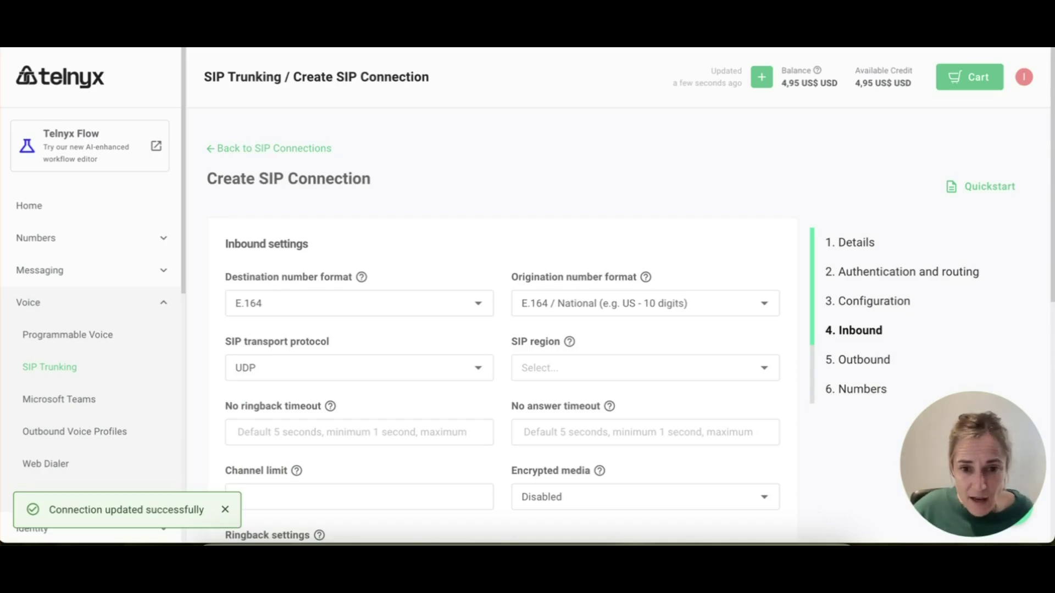
Step: Set the SIP region to Europe and stop receiving SIP compact headers
left_click(634, 368)
type("spain")
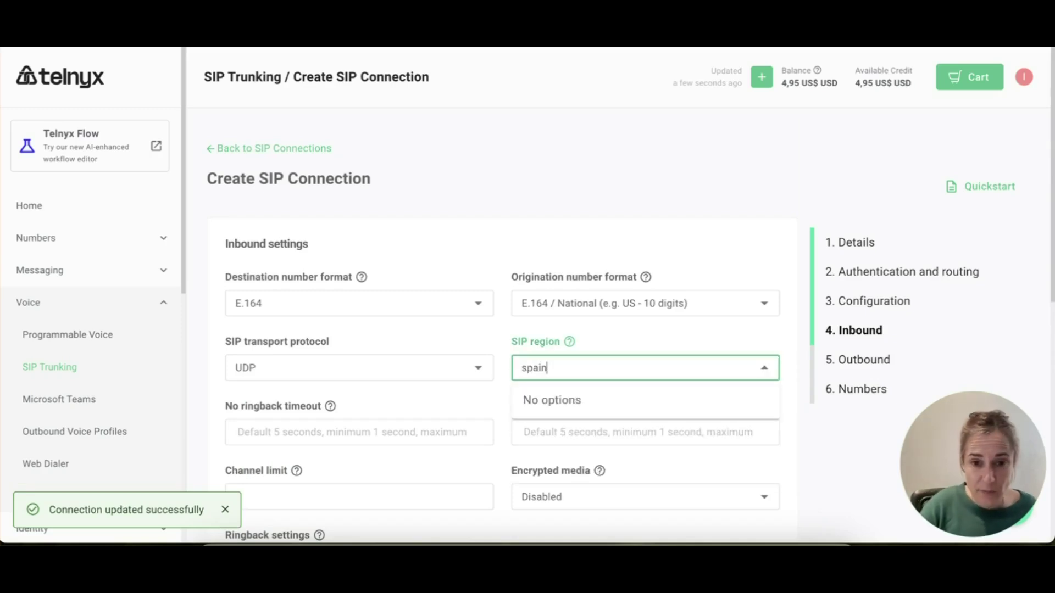
key("BackSpace")
key("BackSpace")
key("BackSpace")
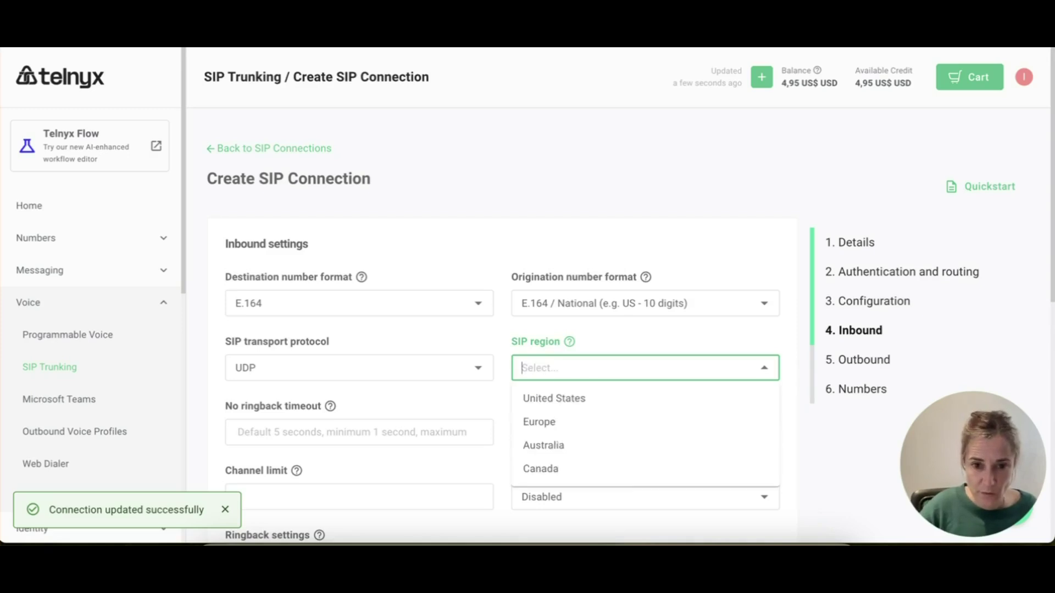
key("Down")
key("Down")
key("Return")
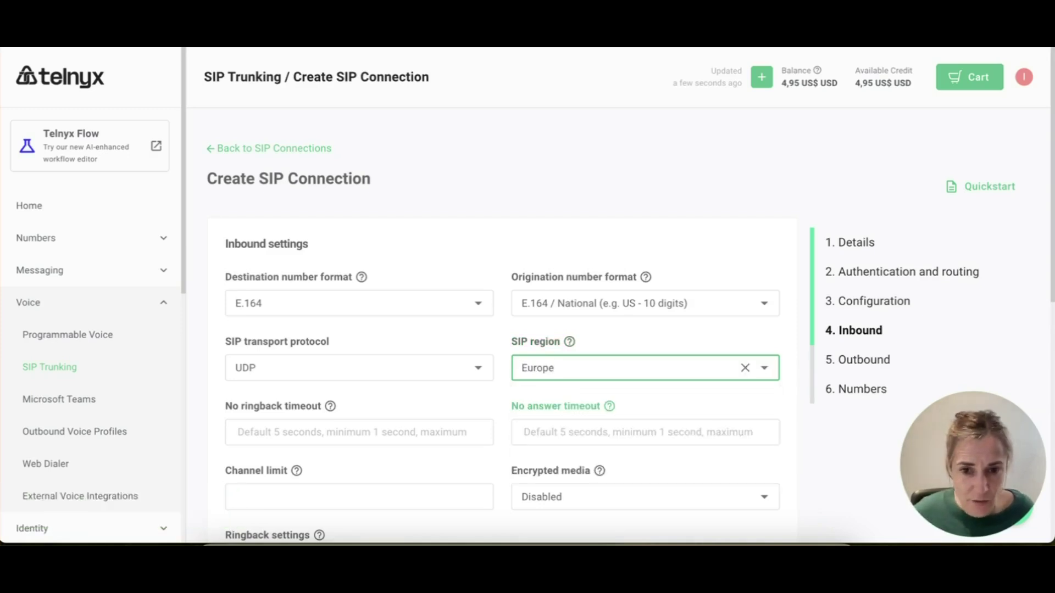
scroll(359, 370, "down", 3)
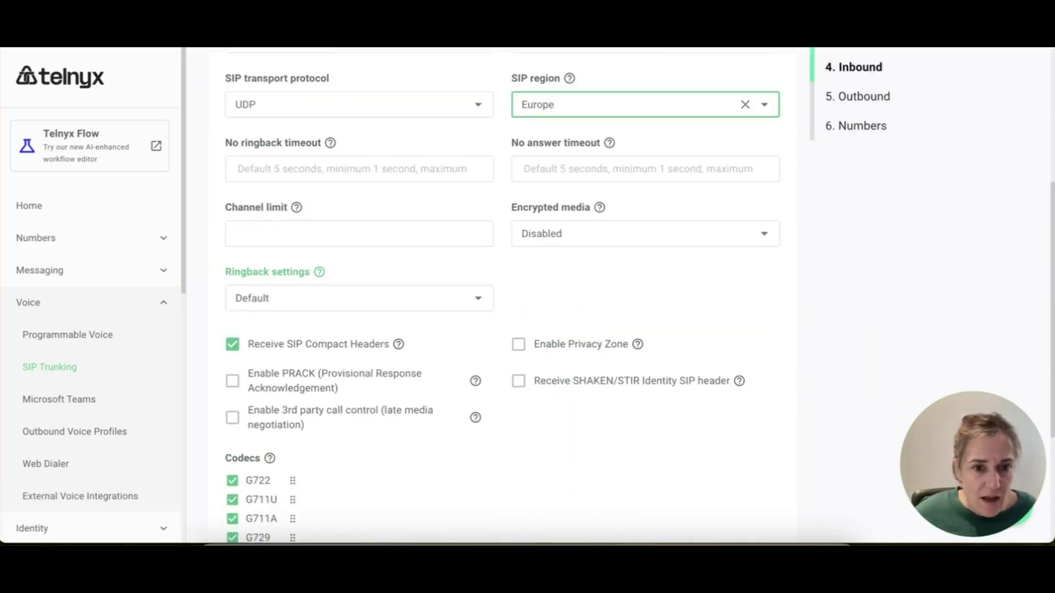
scroll(359, 372, "down", 2)
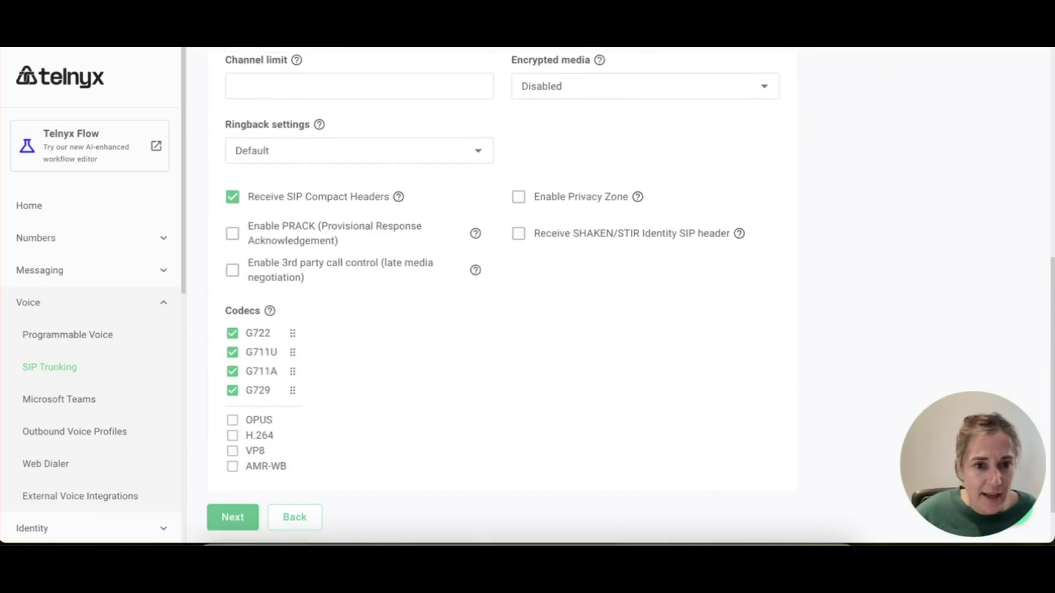
left_click(232, 197)
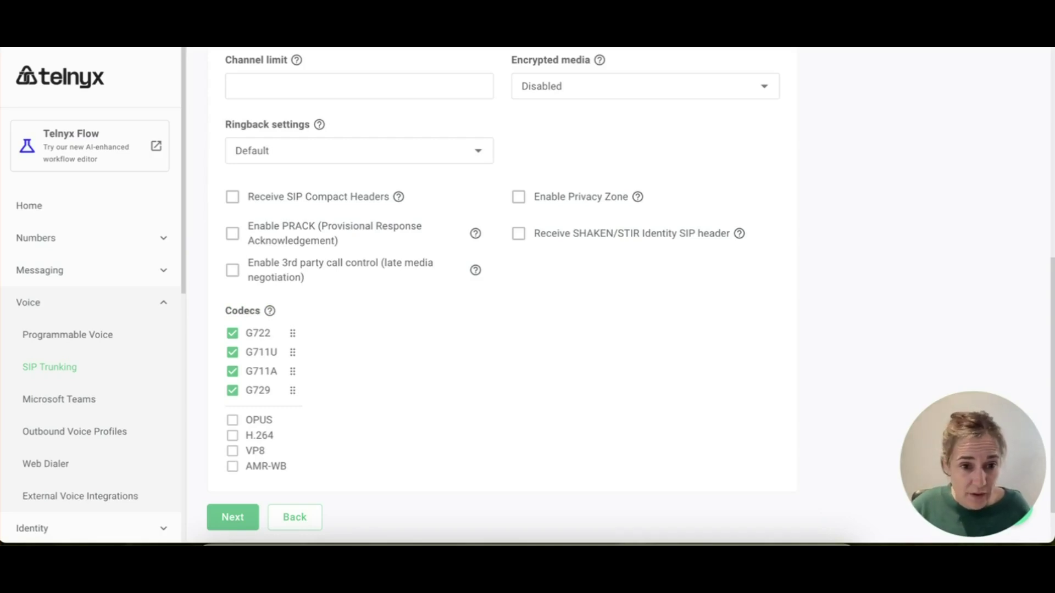
Step: Disable the G711U, G729 and G711A codecs, keeping only G722, and save
left_click(232, 352)
left_click(232, 371)
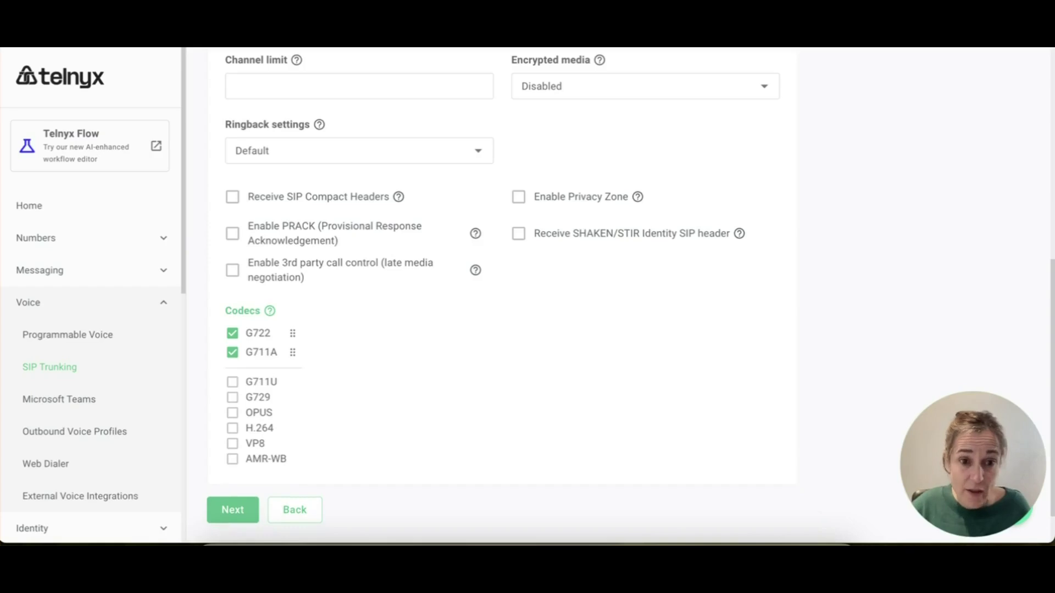
left_click(232, 352)
left_click(232, 506)
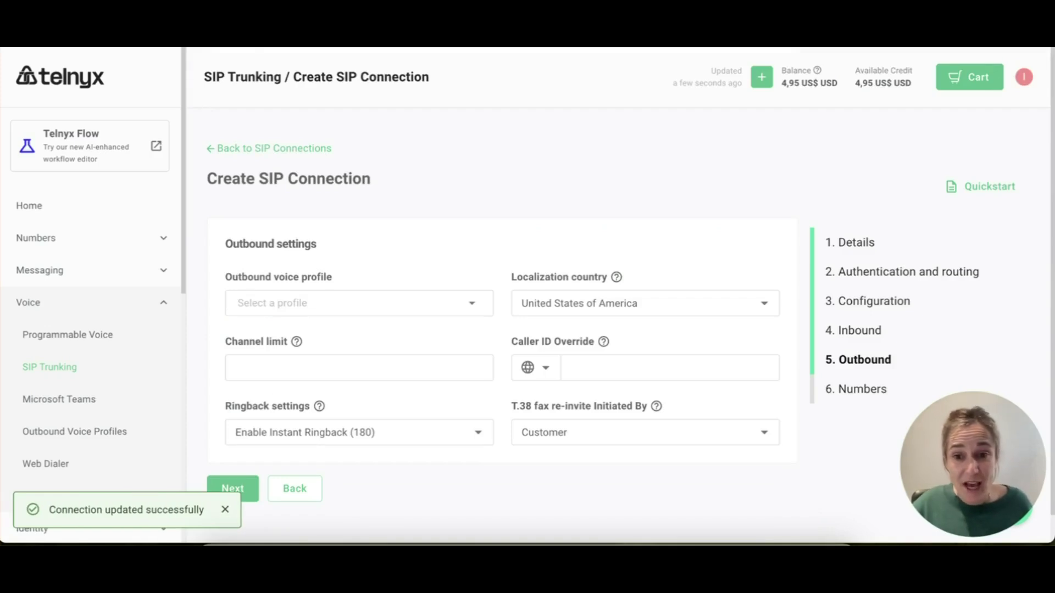
Step: Set the outbound localization country to Spain
left_click(646, 303)
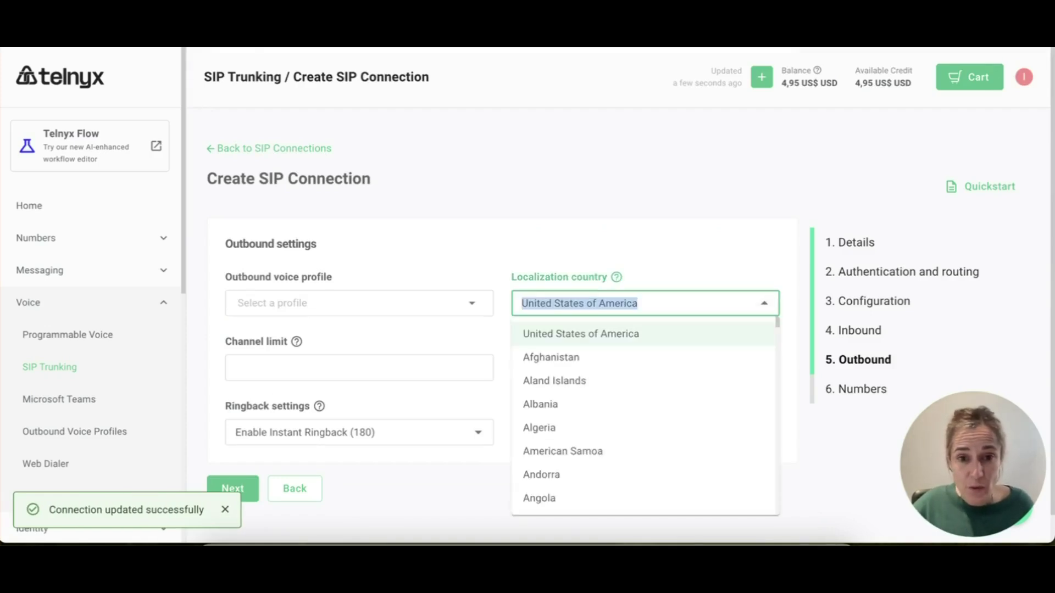
type("spai")
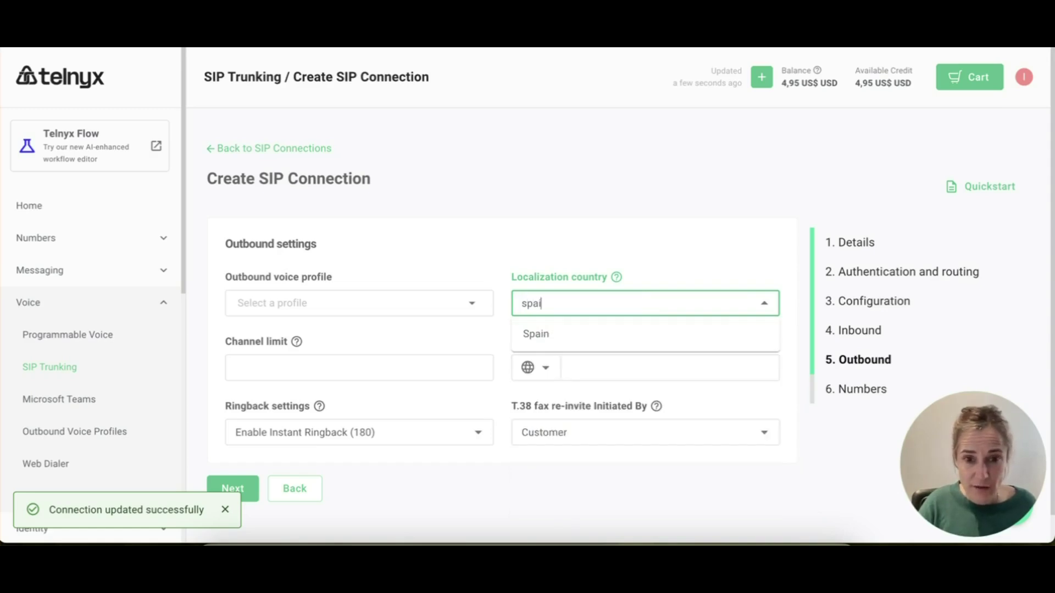
key("Down")
key("Return")
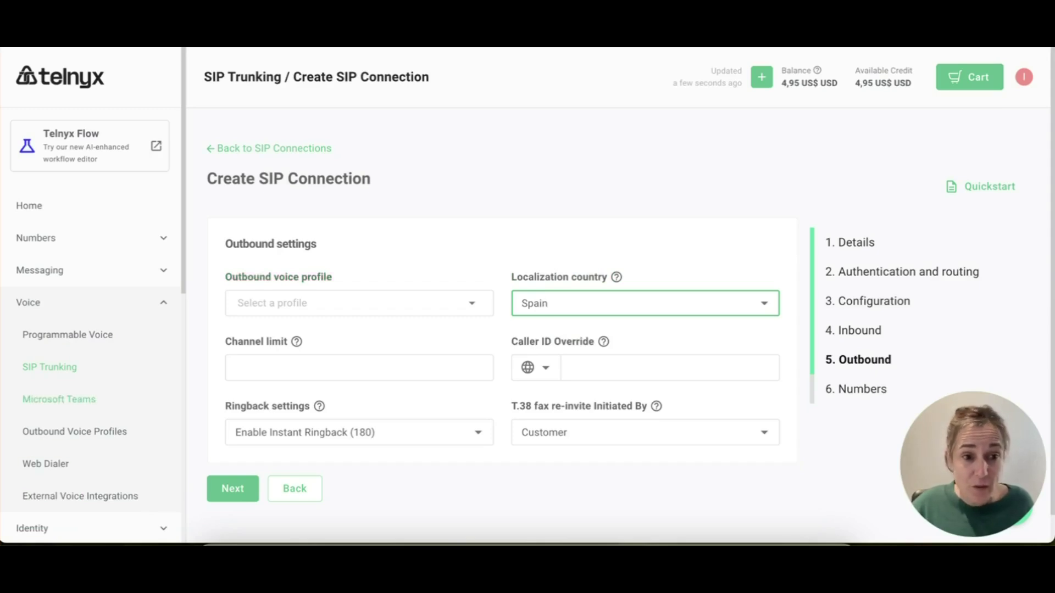
Step: Choose the Default outbound voice profile and submit the outbound settings
key("shift+Tab")
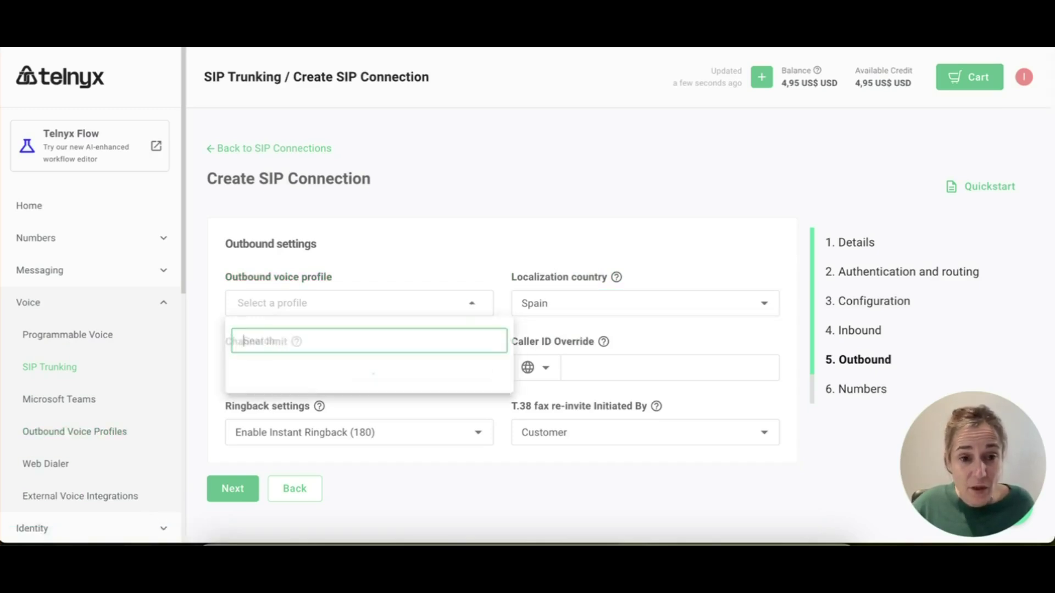
key("Down")
key("Down")
key("Up")
key("Down")
key("Return")
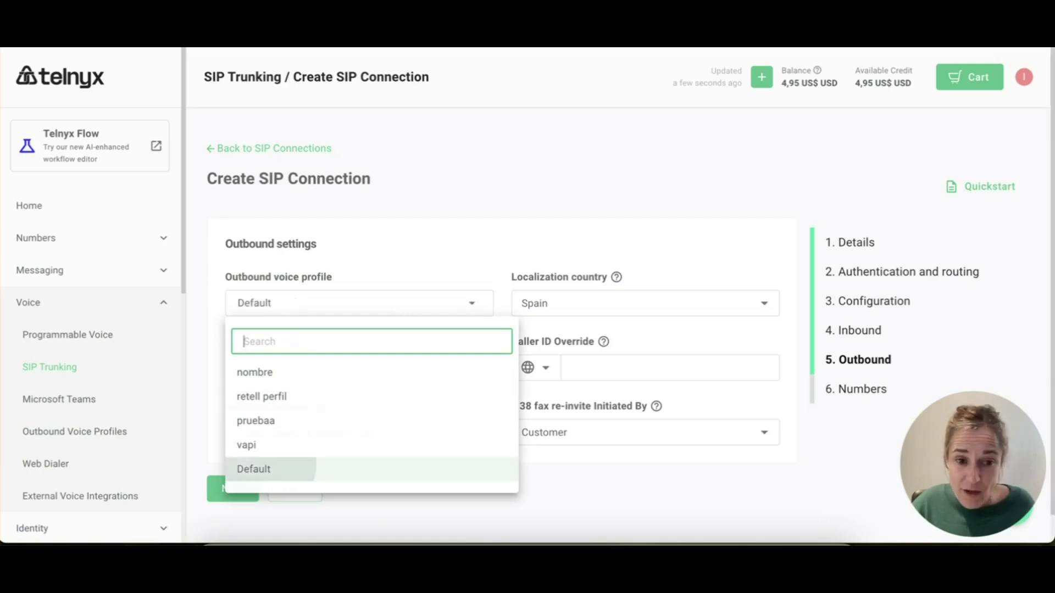
left_click(263, 469)
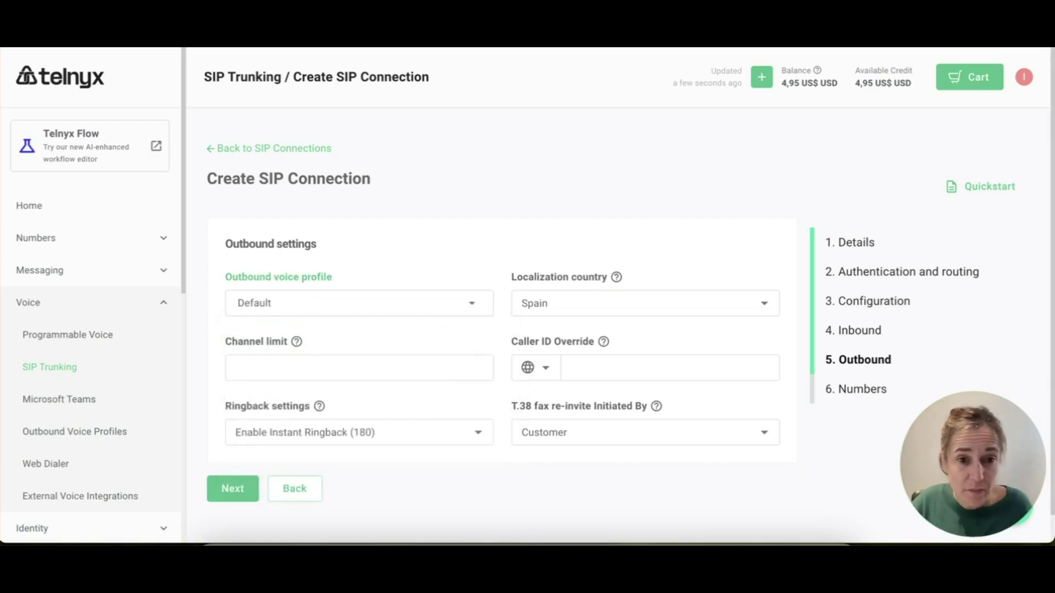
key("Tab")
key("Tab")
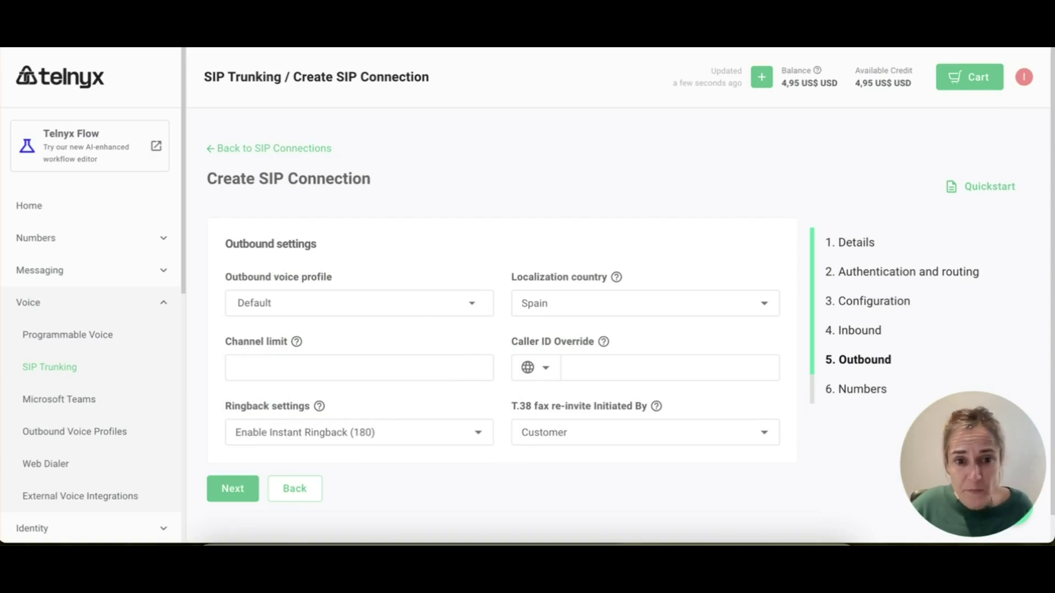
left_click(233, 488)
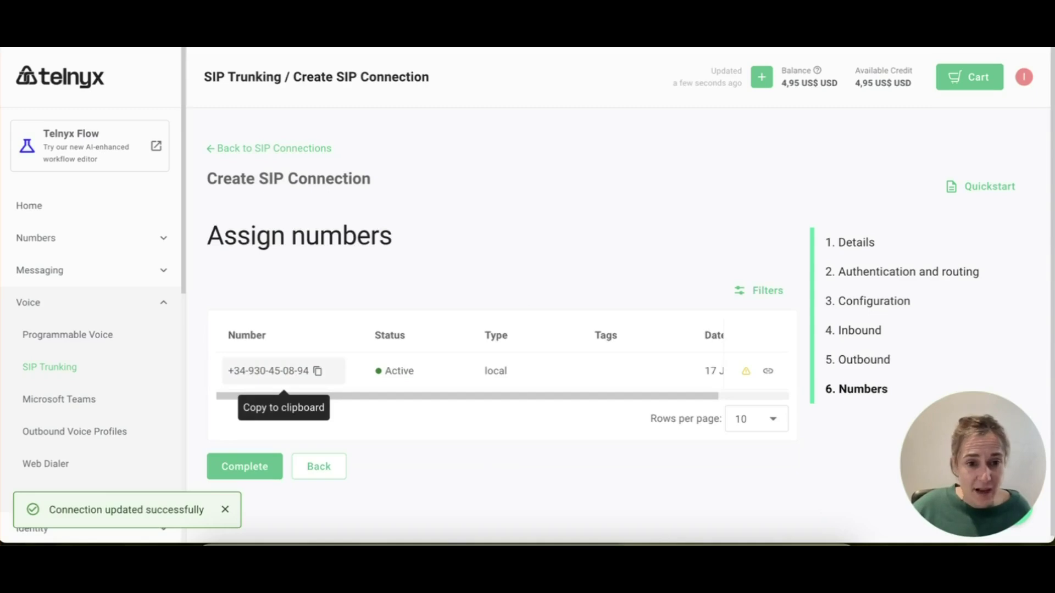
scroll(494, 371, "right", 5)
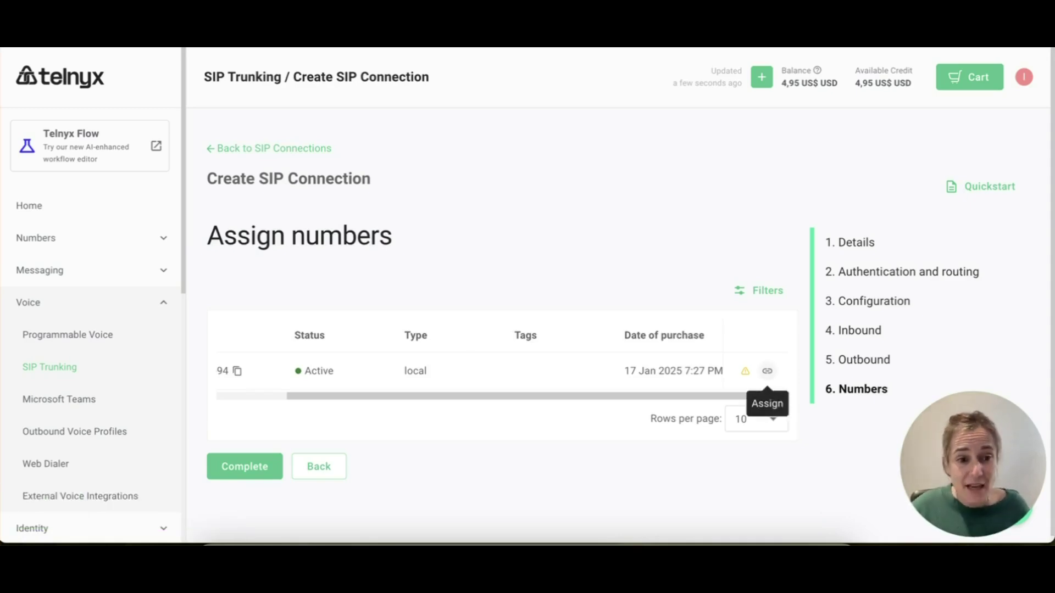
left_click(766, 371)
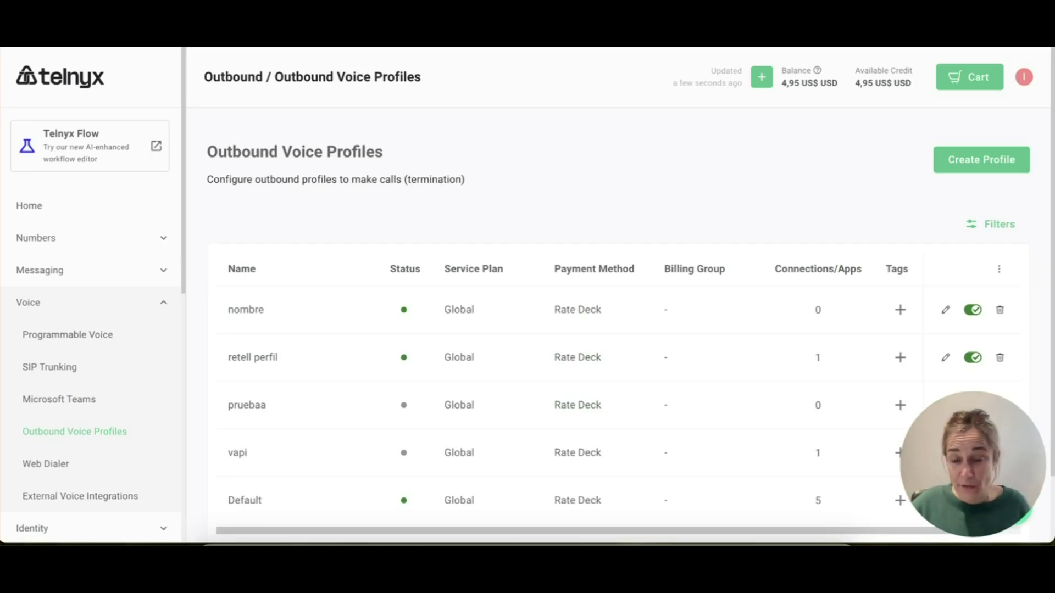
Step: Create outbound voice profile 'sonia' allowing calls to Spain and continue to Configuration
left_click(981, 159)
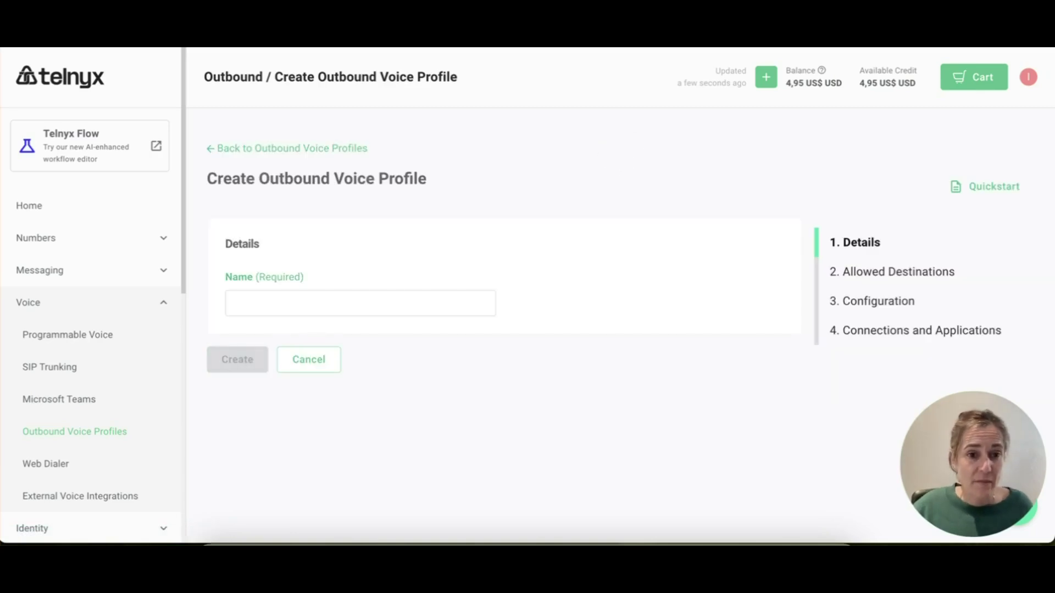
left_click(361, 303)
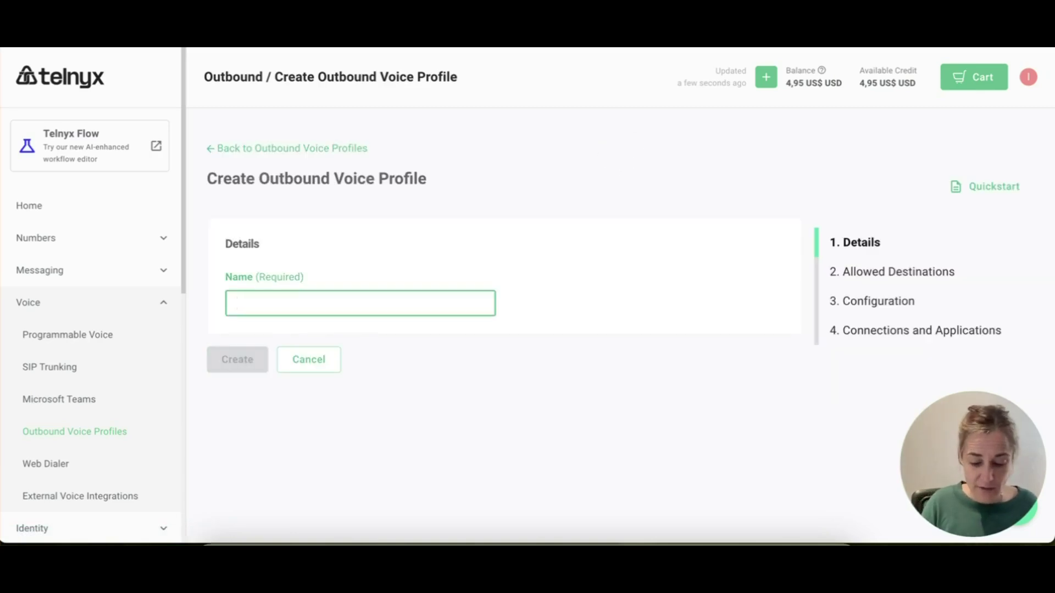
type("sonia")
key("Return")
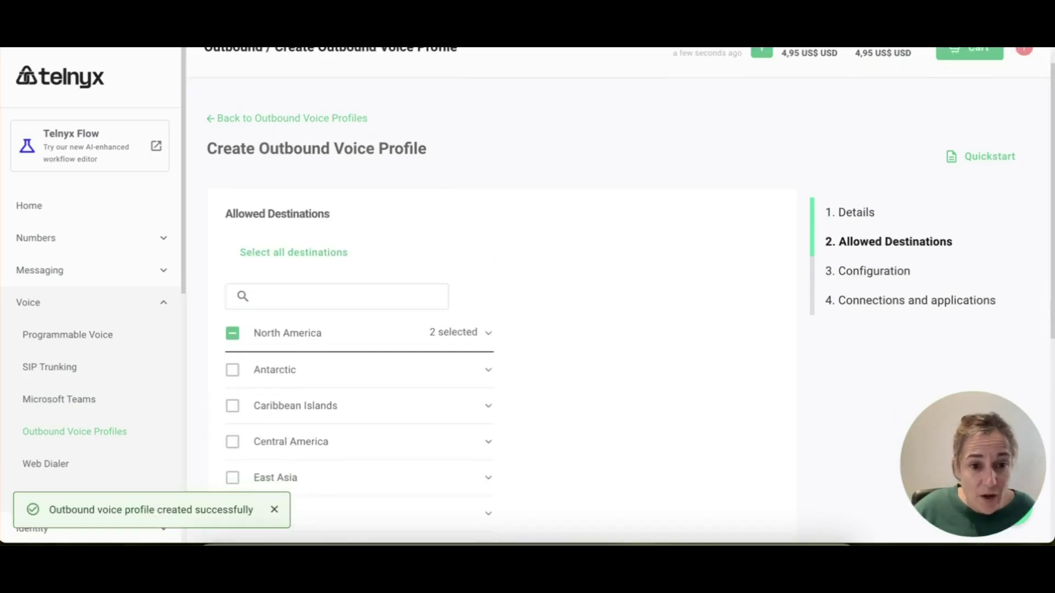
left_click(336, 296)
type("spain")
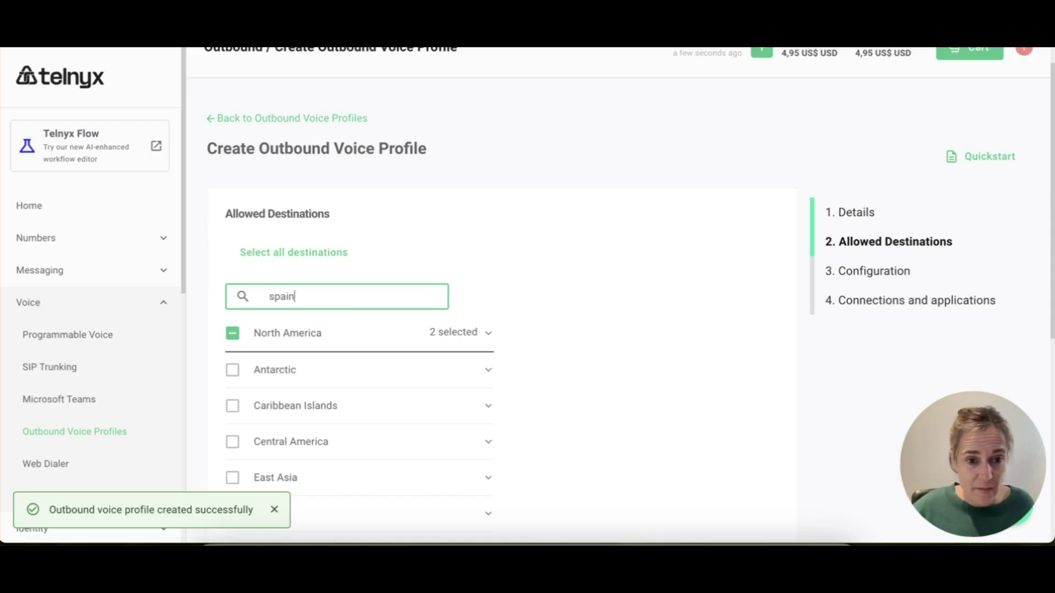
left_click(233, 389)
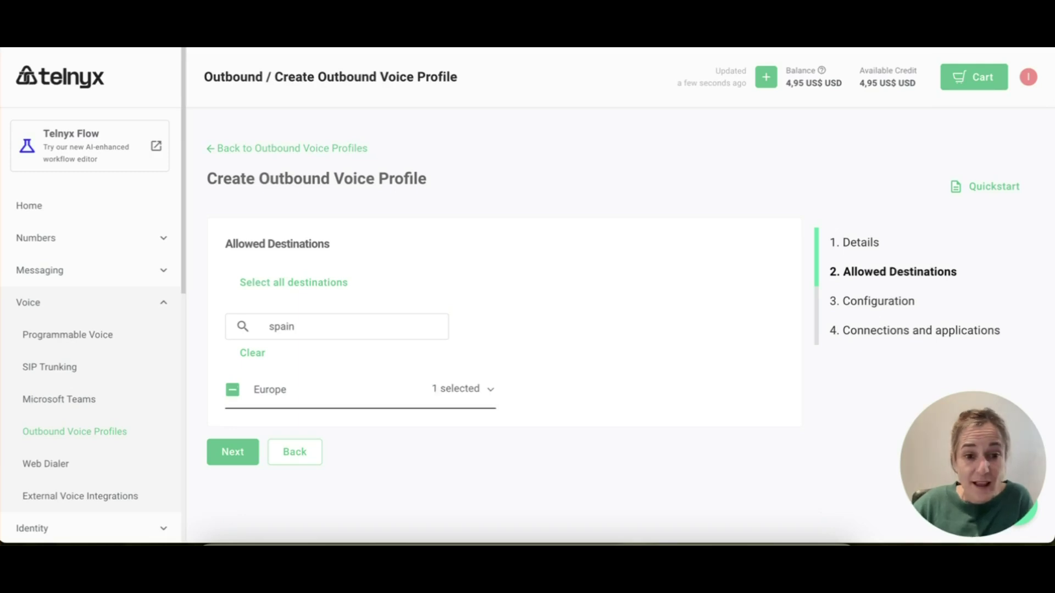
left_click(233, 452)
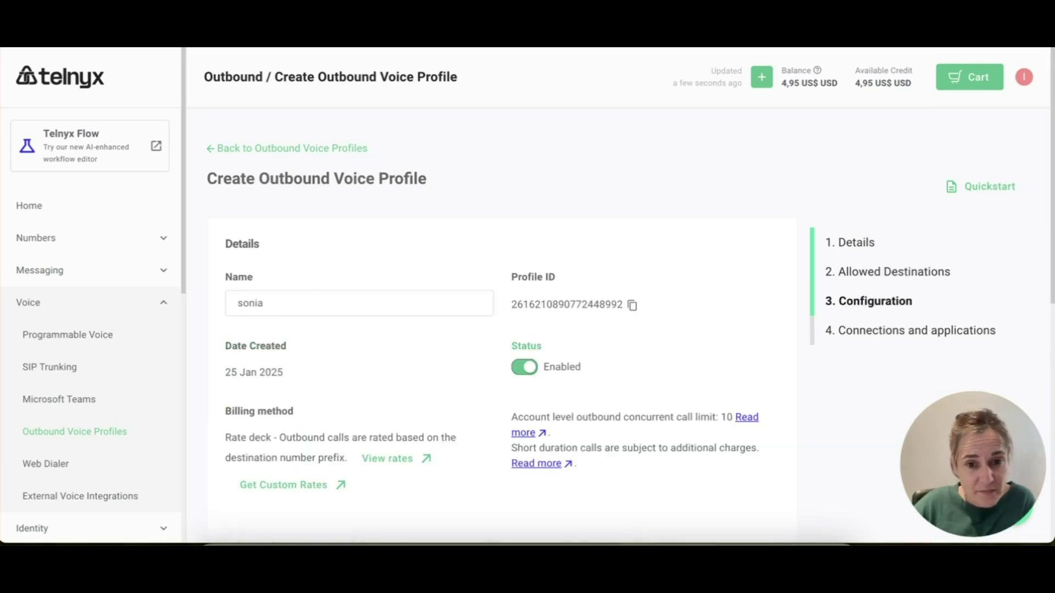
scroll(494, 329, "down", 5)
scroll(495, 330, "down", 5)
scroll(495, 330, "down", 3)
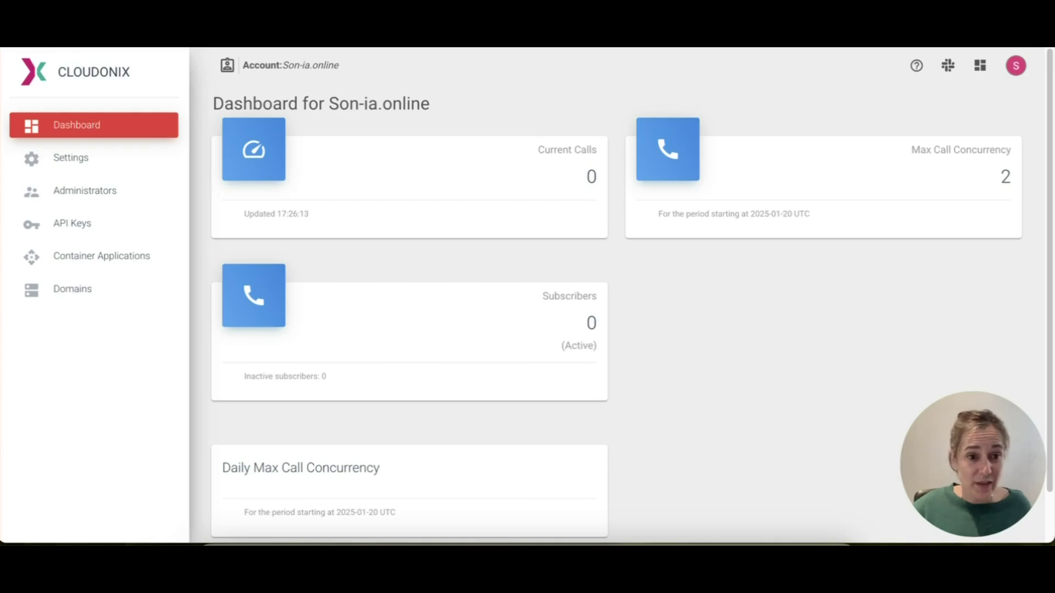
left_click(101, 256)
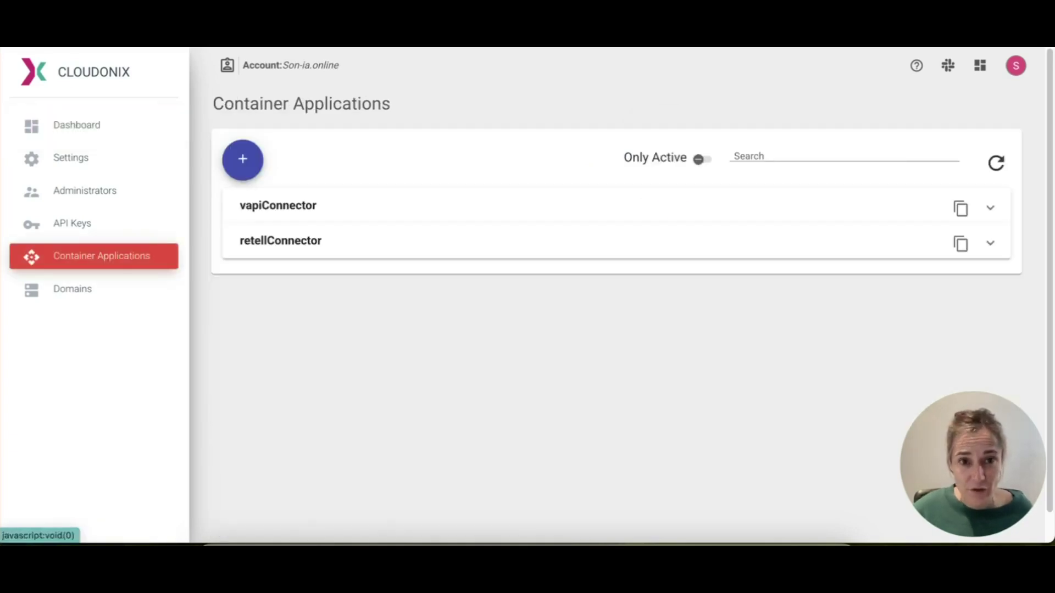
left_click(278, 205)
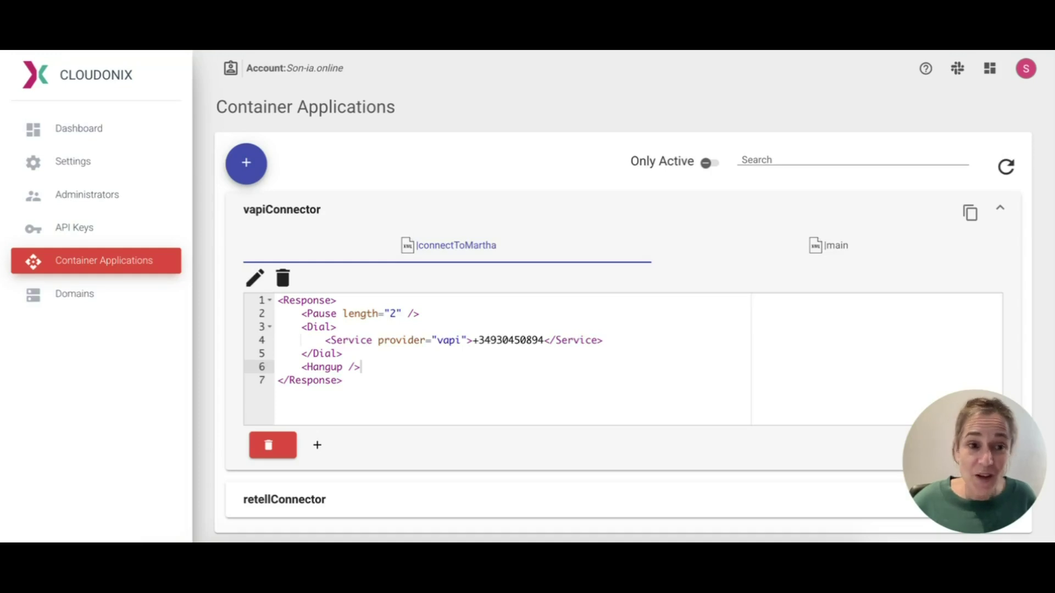
left_click(79, 128)
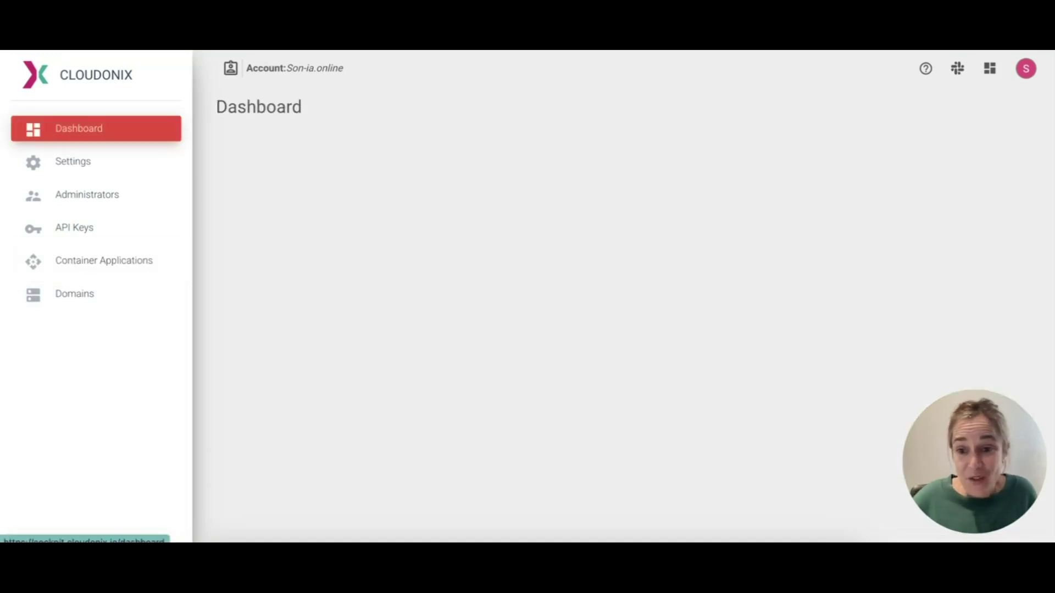
left_click(412, 330)
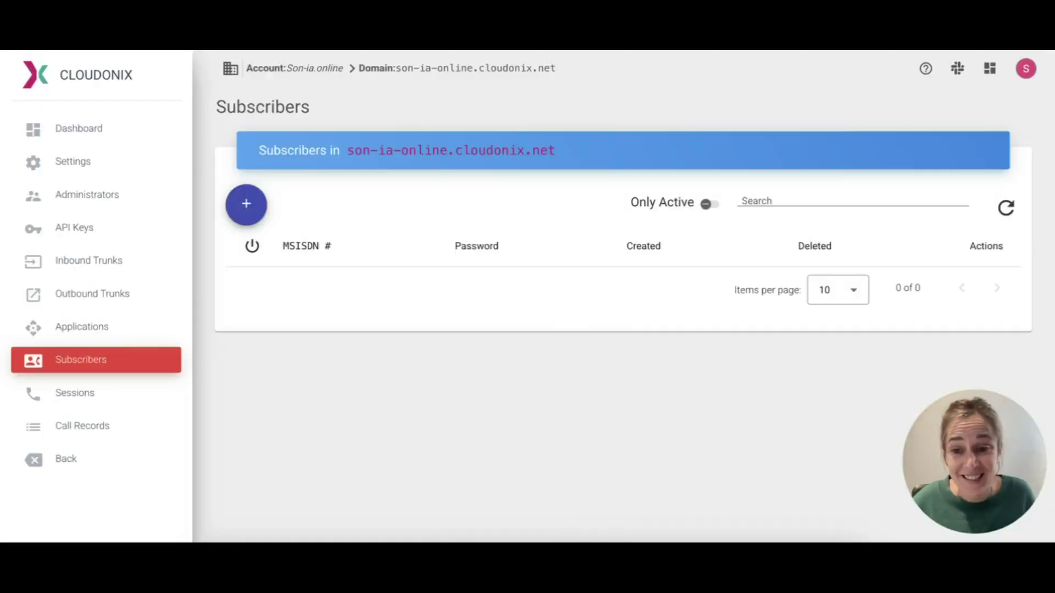
Step: Create application 'name' as a Container Application Resource running vapiConnector's connectToMartha block
left_click(81, 327)
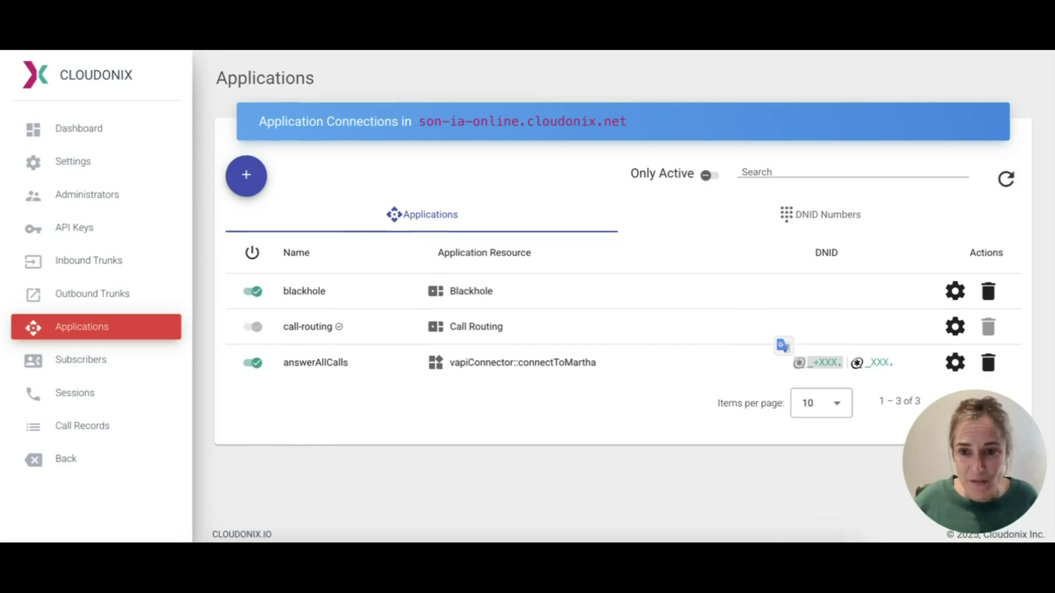
scroll(577, 330, "up", 2)
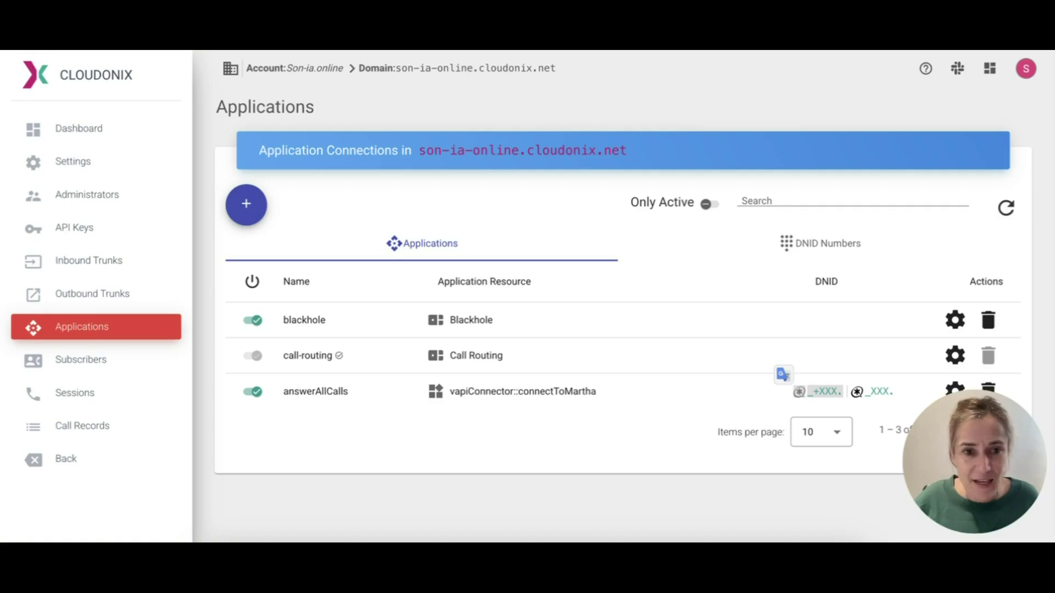
left_click(246, 203)
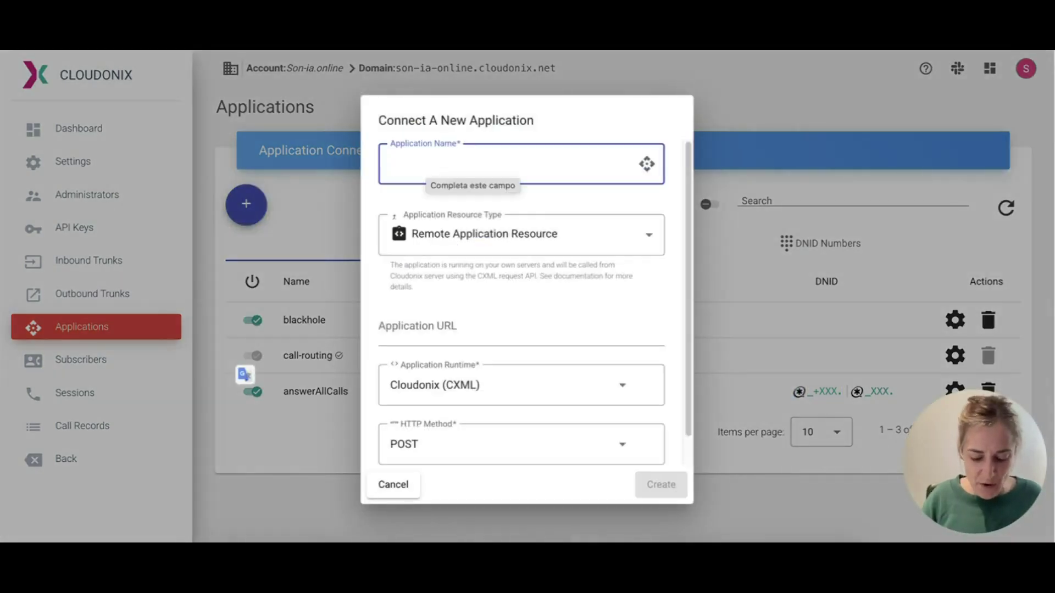
type("name")
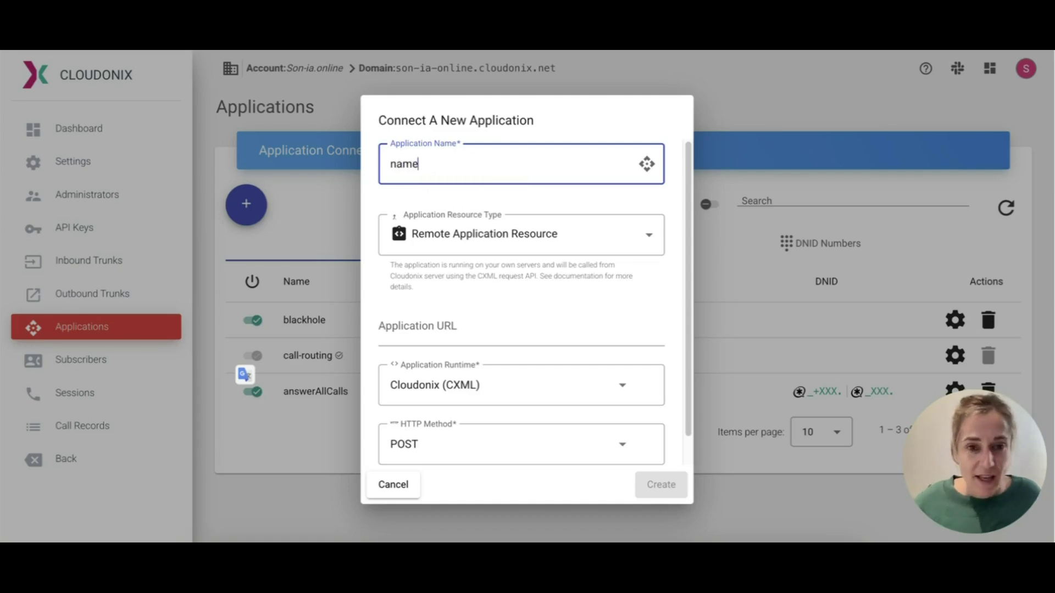
scroll(646, 164, "down", 1)
left_click(521, 204)
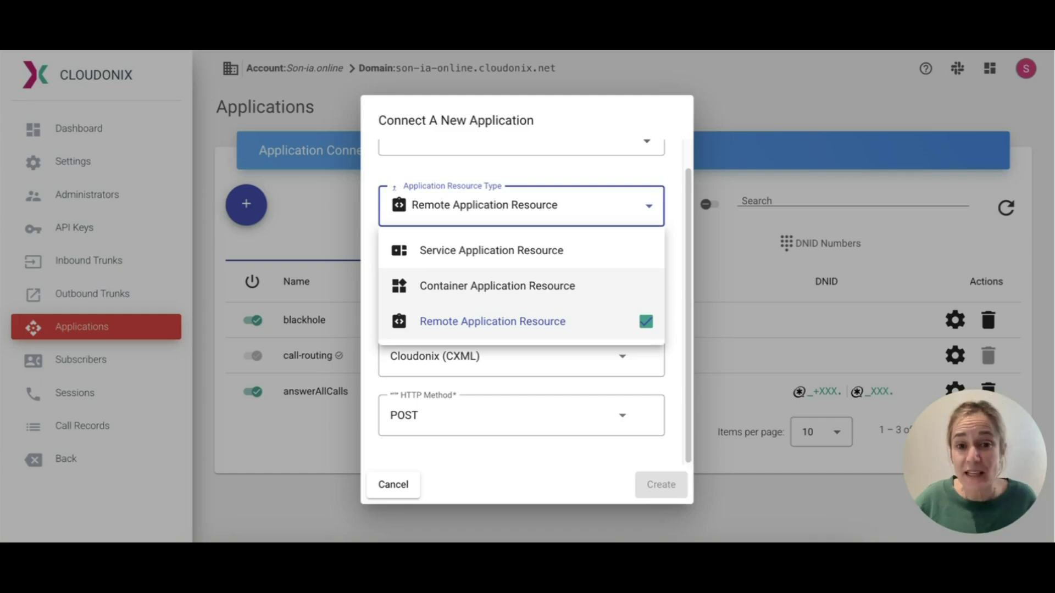
left_click(497, 285)
left_click(519, 318)
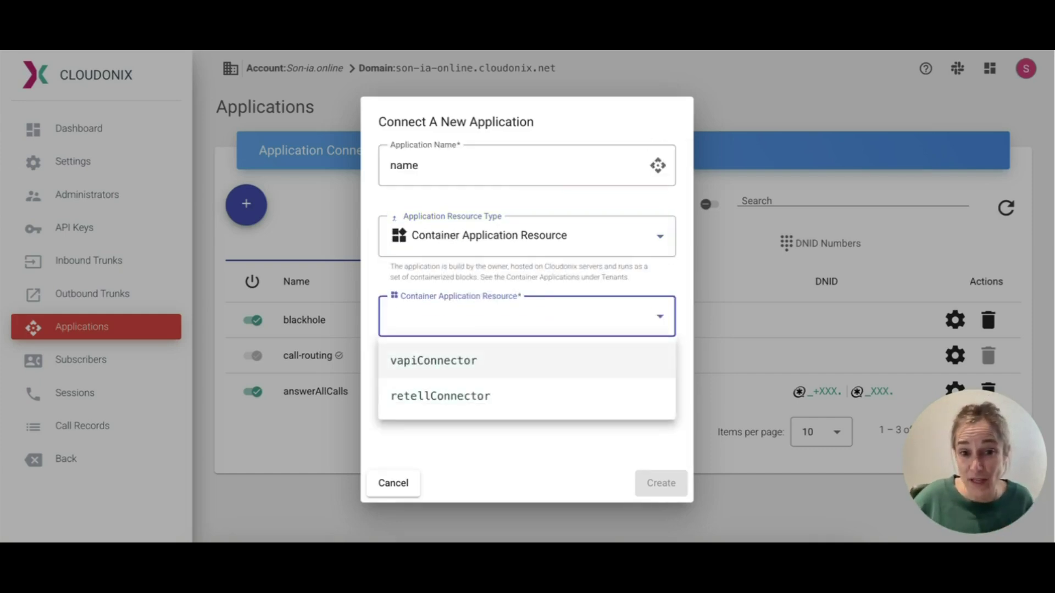
left_click(432, 360)
left_click(519, 376)
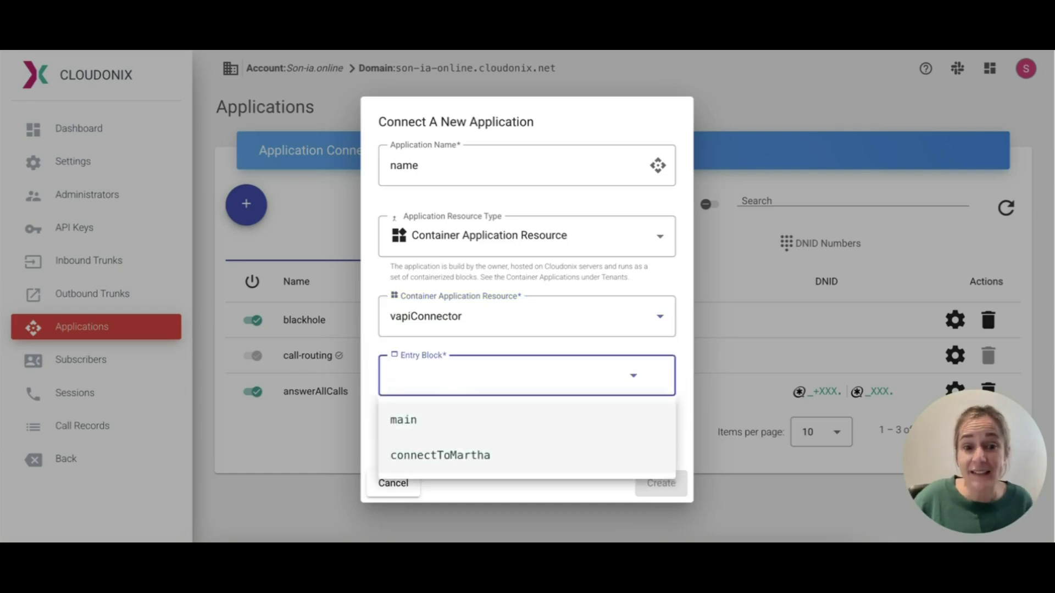
left_click(440, 455)
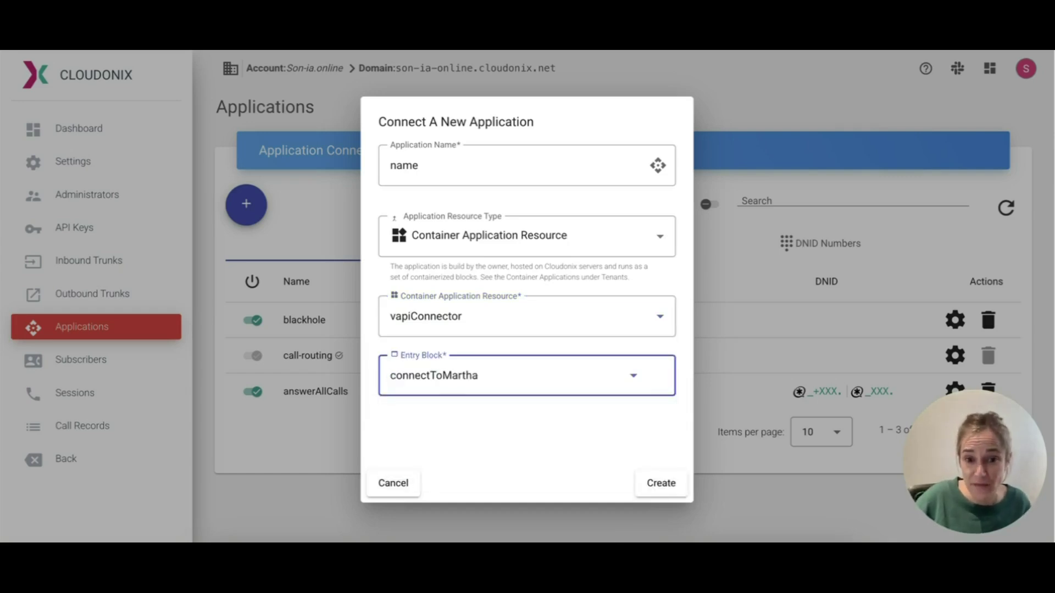
left_click(661, 484)
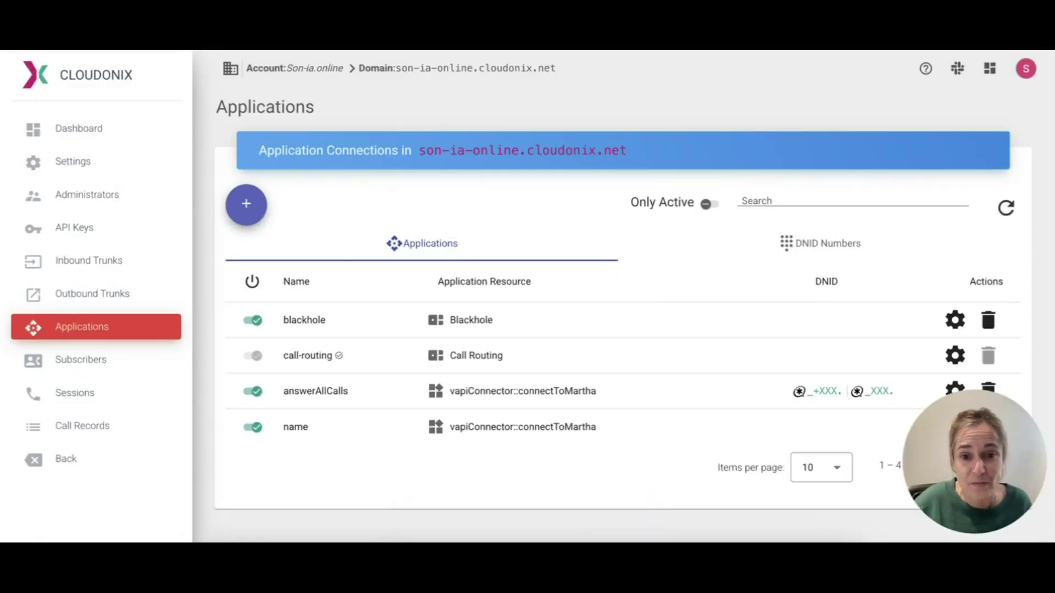
scroll(577, 329, "down", 1)
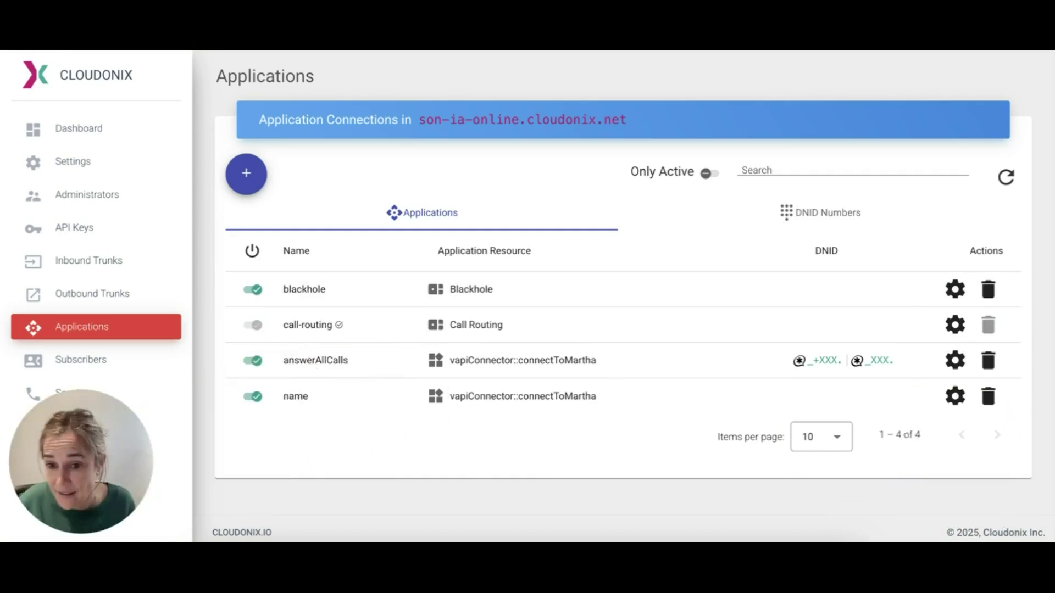
Step: Try adding Asterisk-pattern DNID _+XXX. to 'name', then cancel after the uniqueness error
left_click(954, 396)
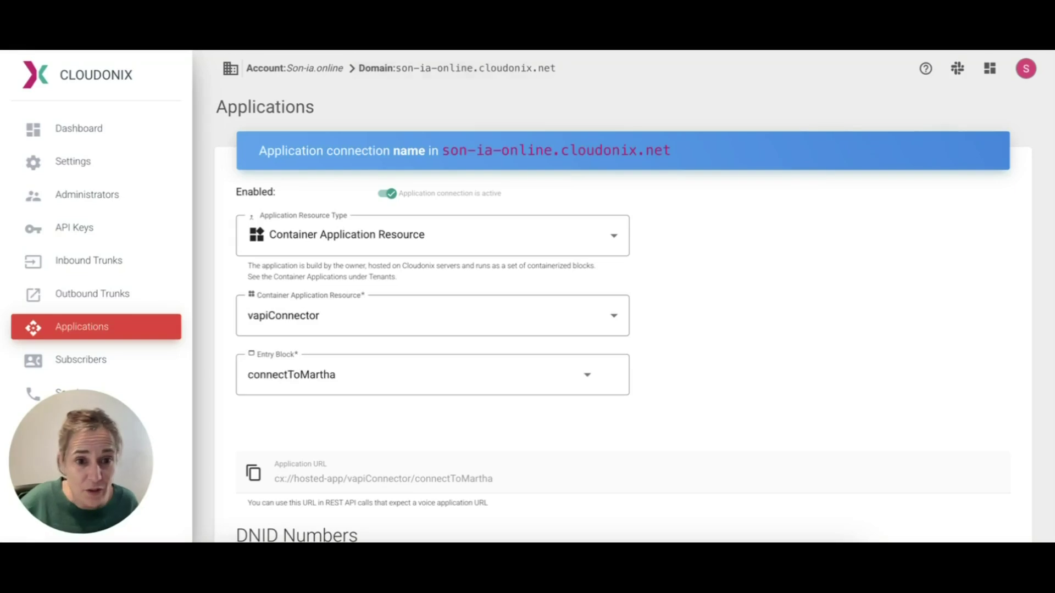
scroll(578, 330, "down", 3)
scroll(577, 330, "down", 3)
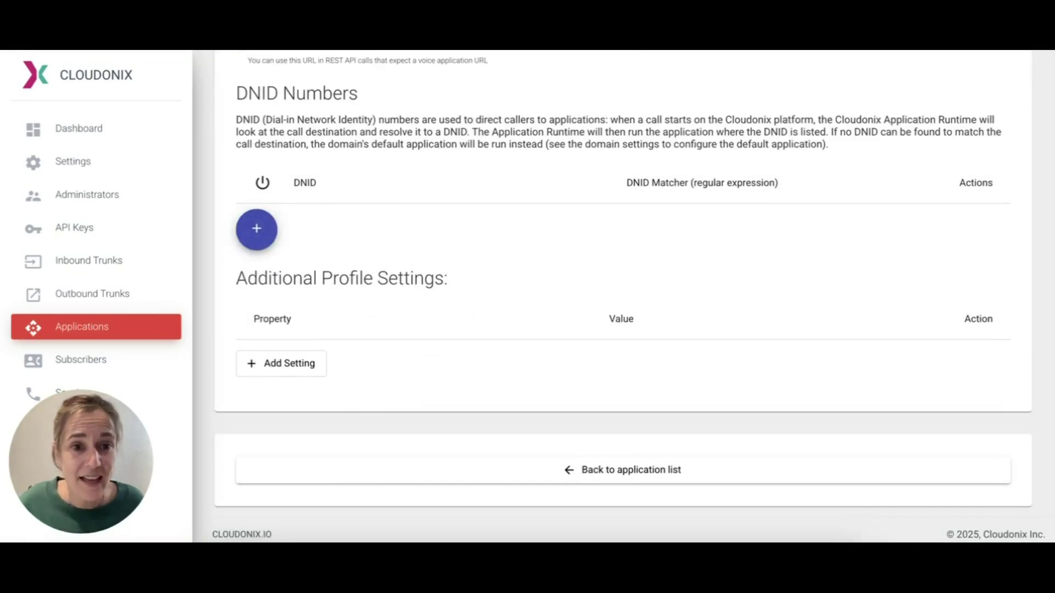
left_click(257, 228)
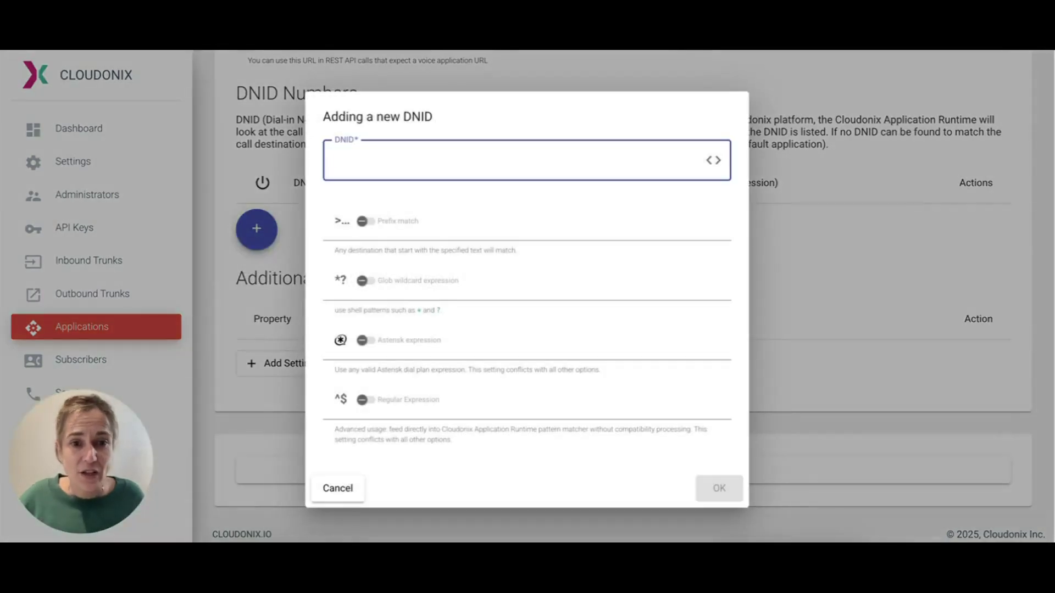
type("_+XXX.")
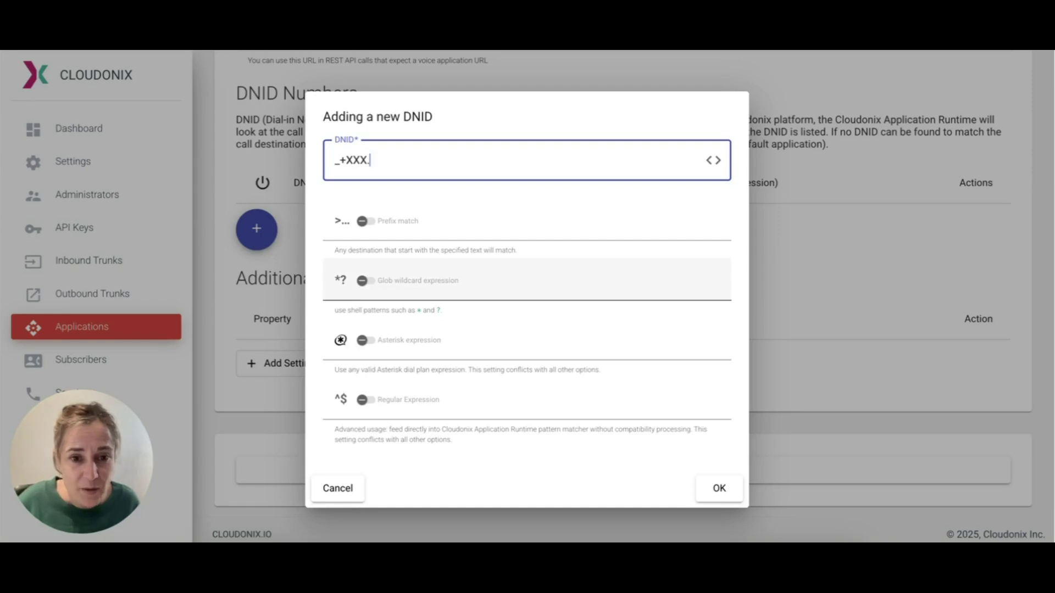
left_click(363, 340)
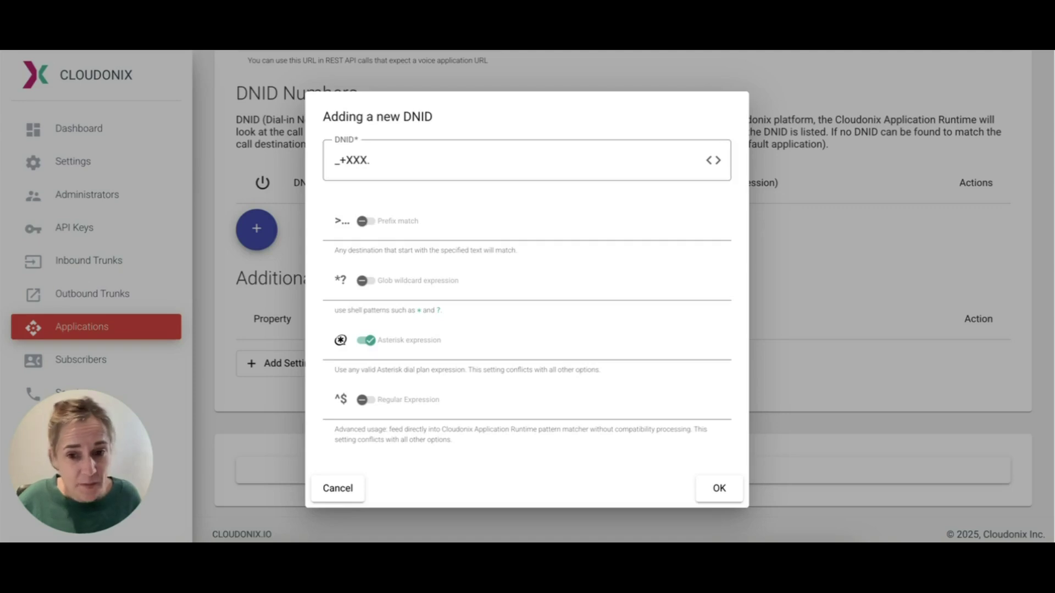
left_click(719, 488)
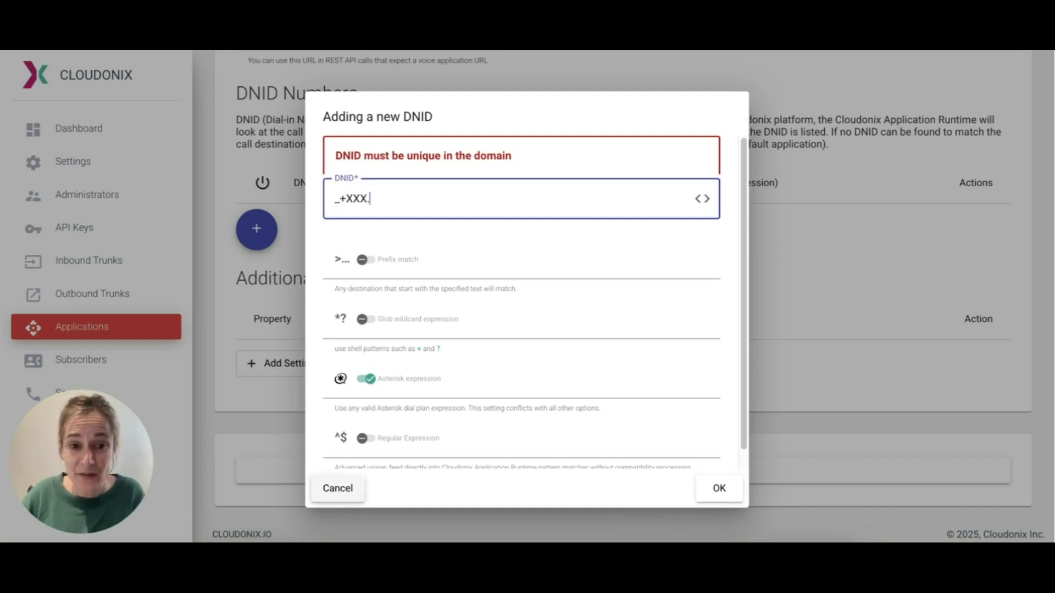
left_click(338, 488)
scroll(619, 289, "up", 1)
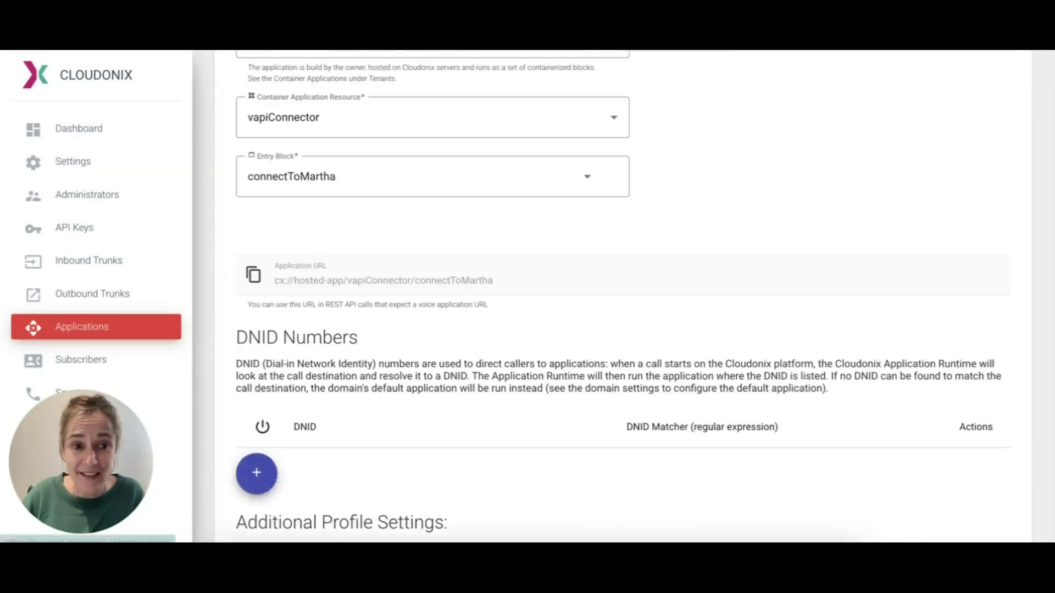
Step: Delete the 'name' application connection and open the answerAllCalls settings
left_click(81, 326)
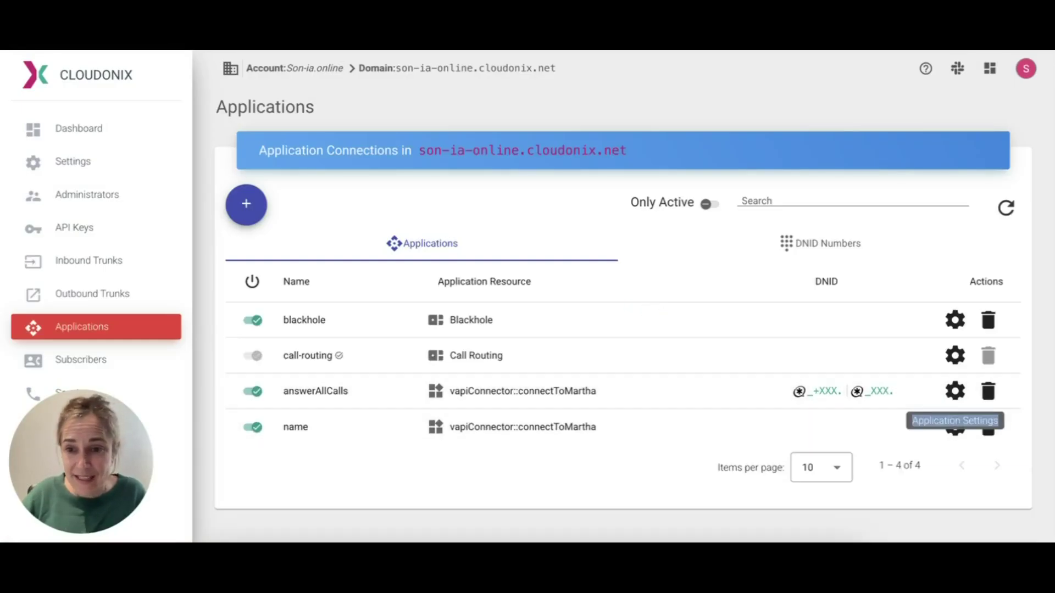
left_click(988, 428)
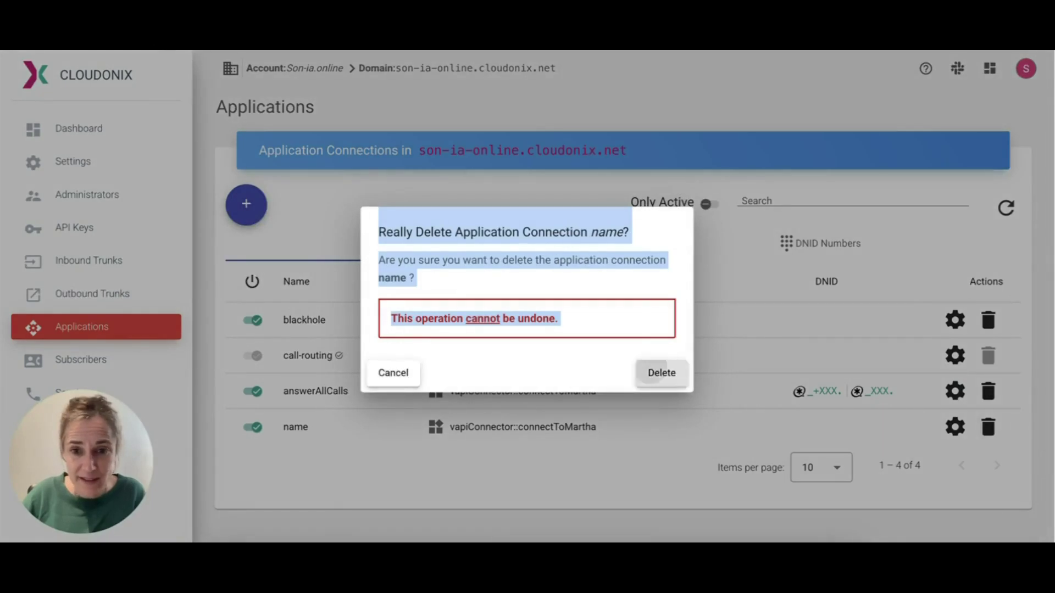
left_click(662, 374)
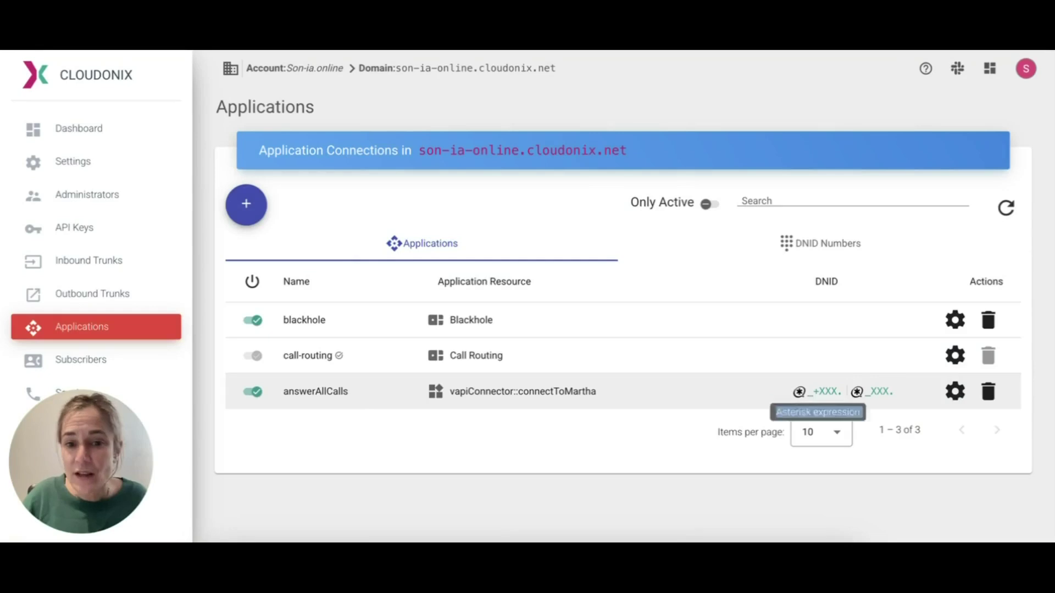
left_click(955, 392)
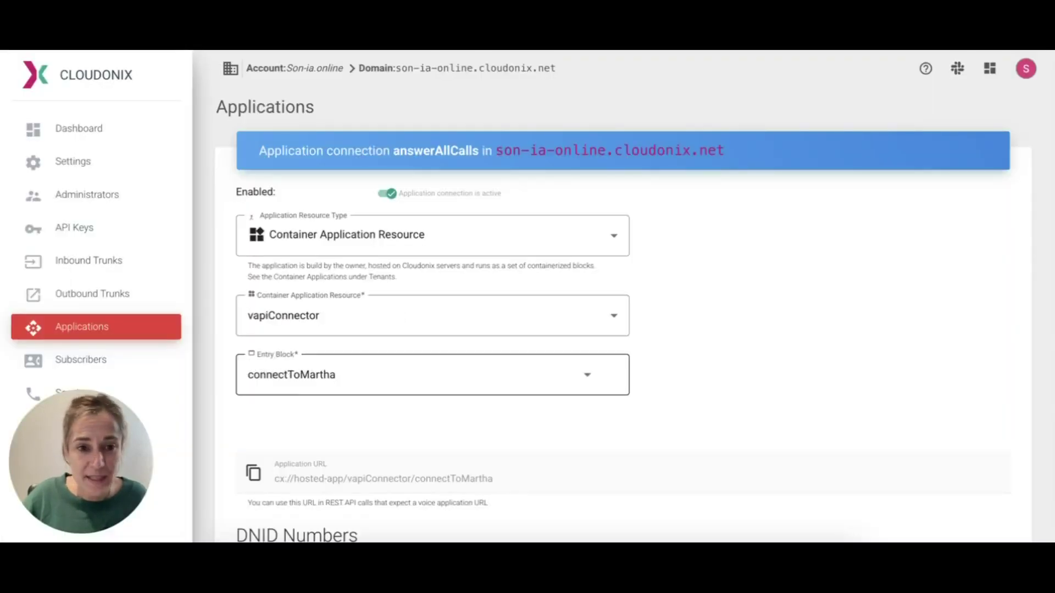
scroll(619, 329, "down", 3)
scroll(528, 330, "down", 3)
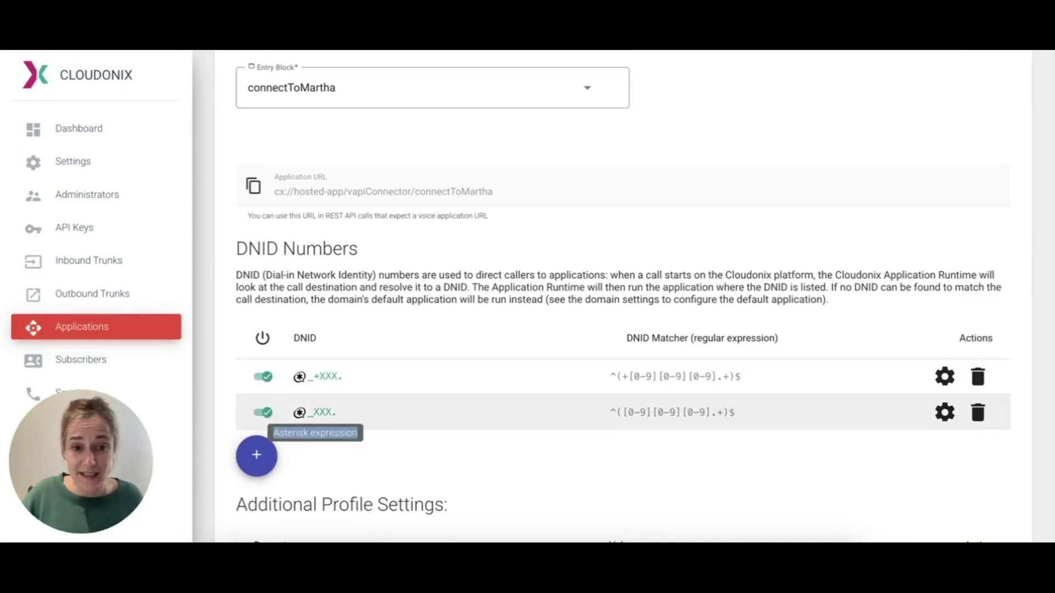
scroll(528, 330, "up", 3)
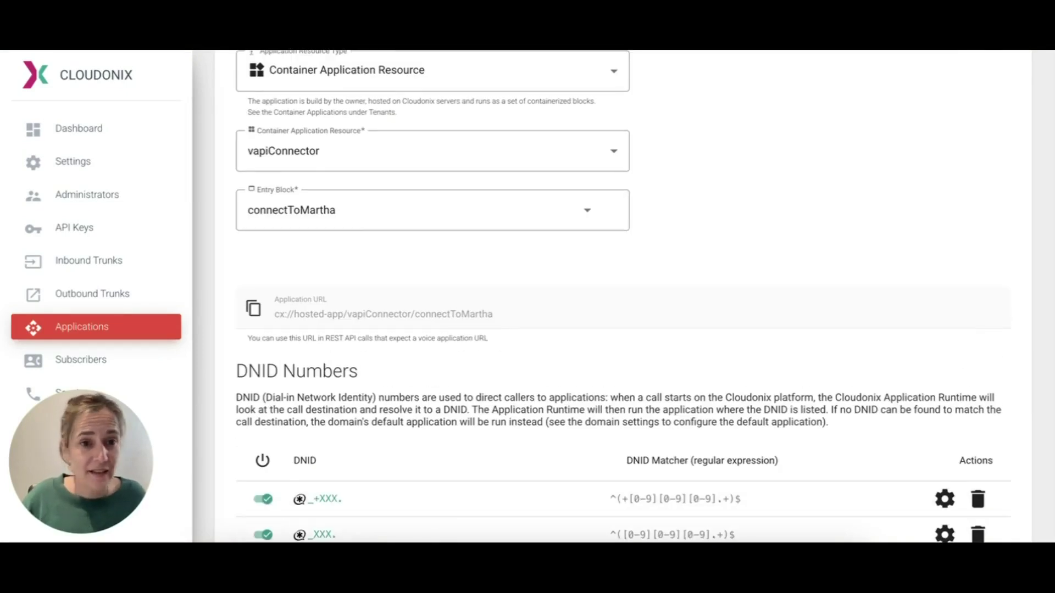
scroll(528, 330, "up", 3)
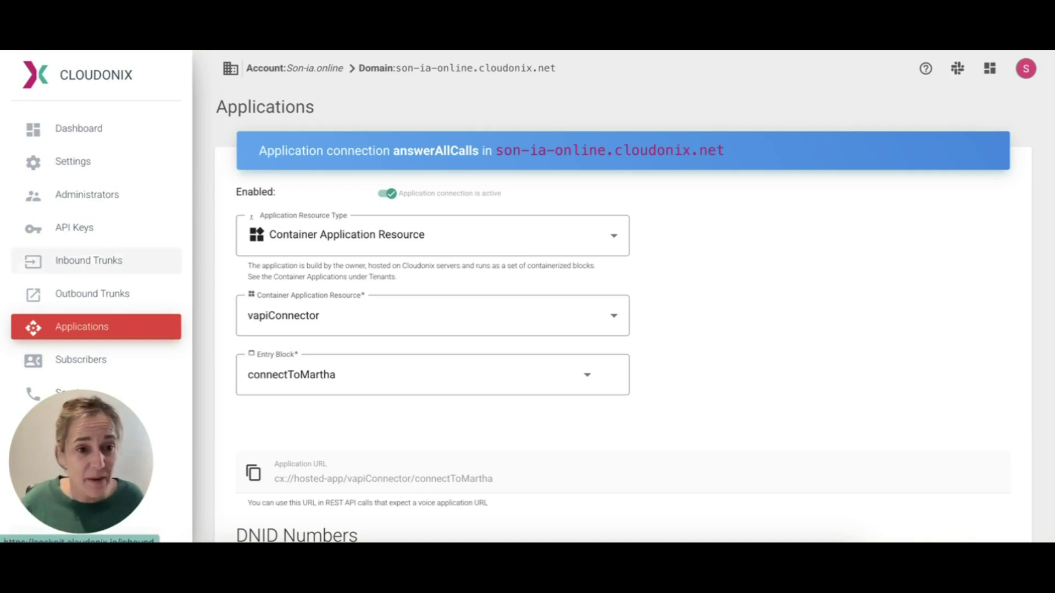
Step: Enter host sip.tenyx.com and prefix 7256 in a new inbound trunk, then view Outbound Trunks
left_click(88, 261)
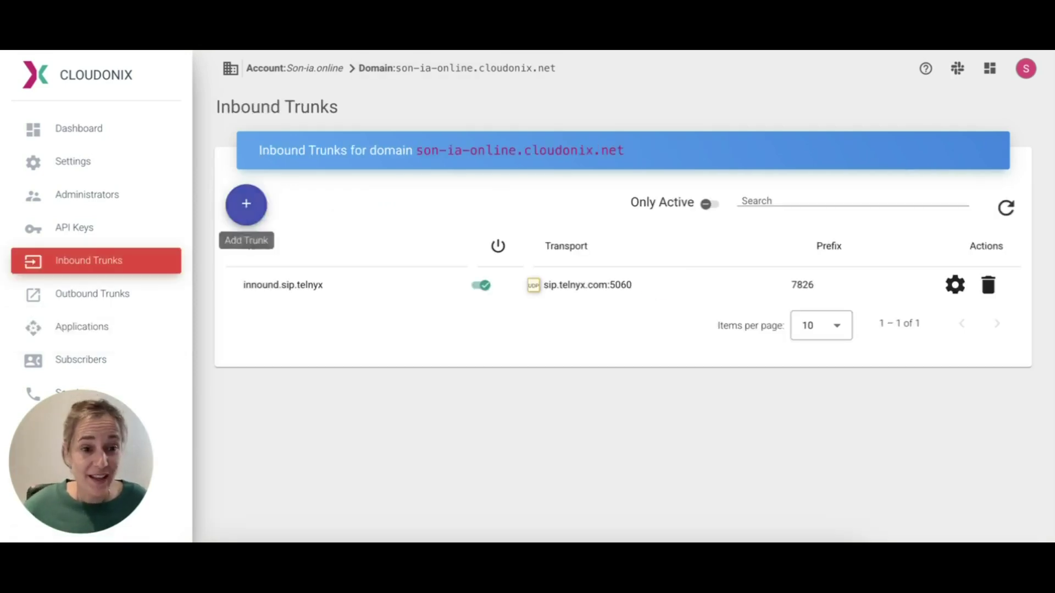
left_click(246, 204)
scroll(528, 330, "down", 5)
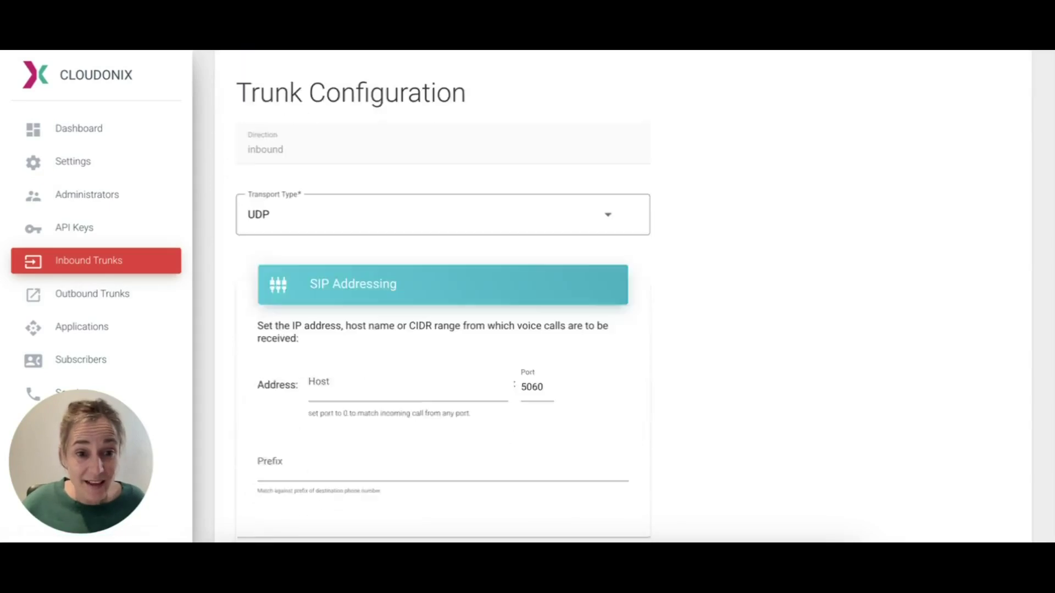
scroll(528, 330, "down", 1)
scroll(445, 329, "down", 2)
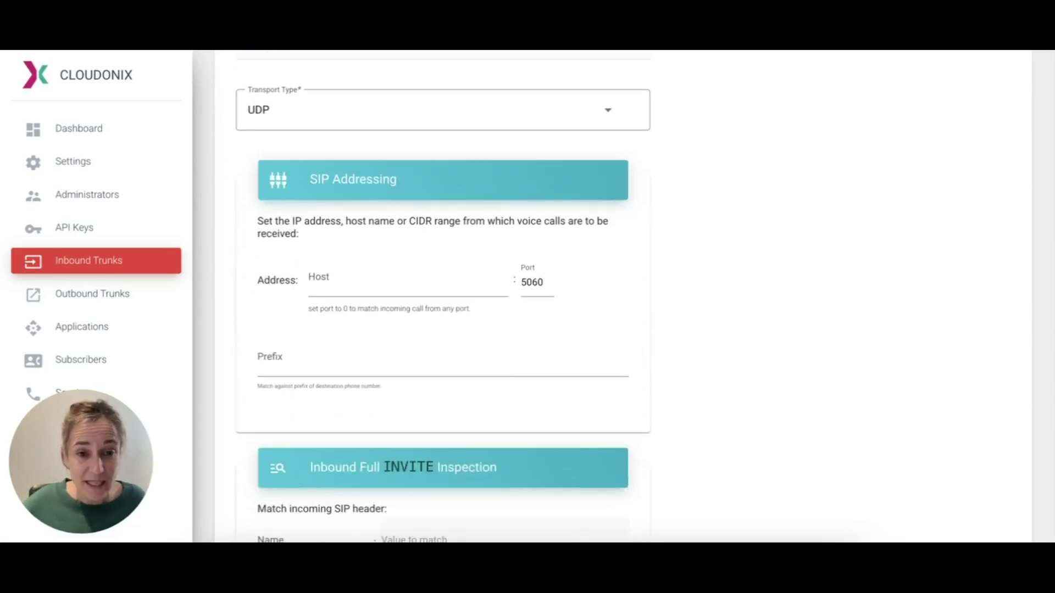
left_click(409, 281)
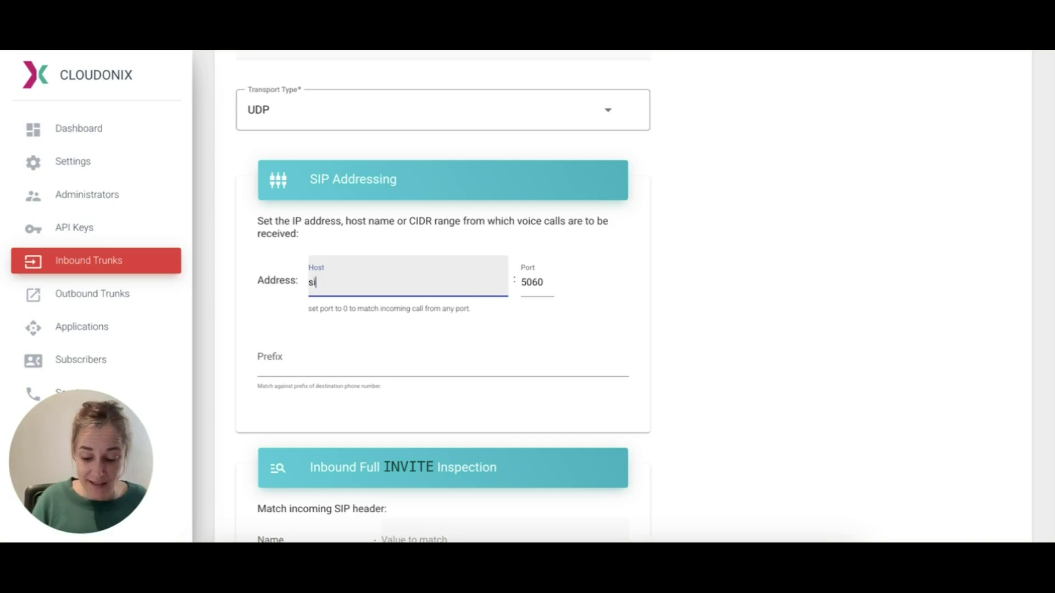
type(".tenyx.")
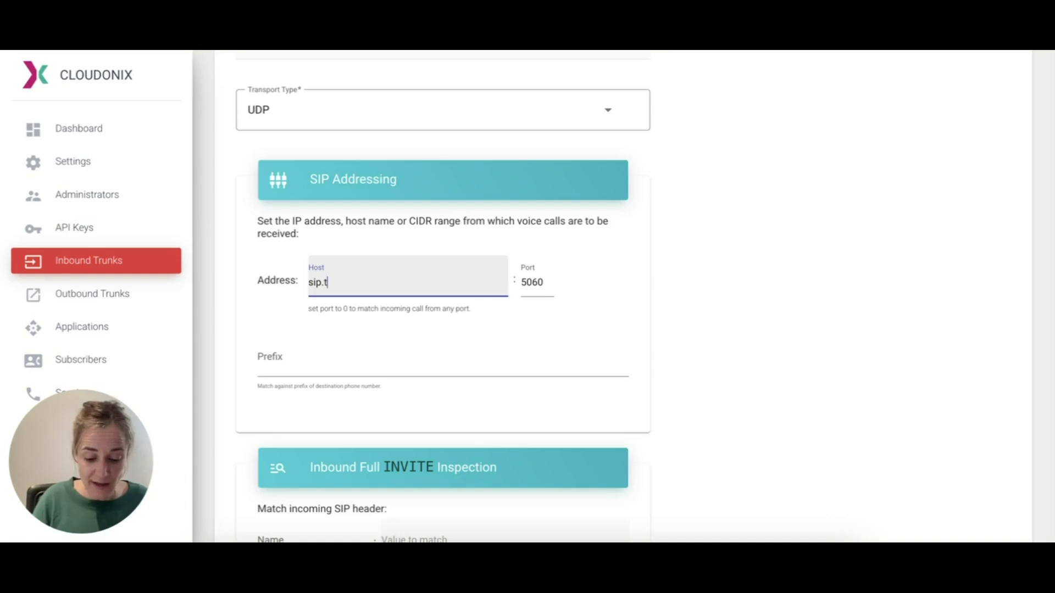
type("com")
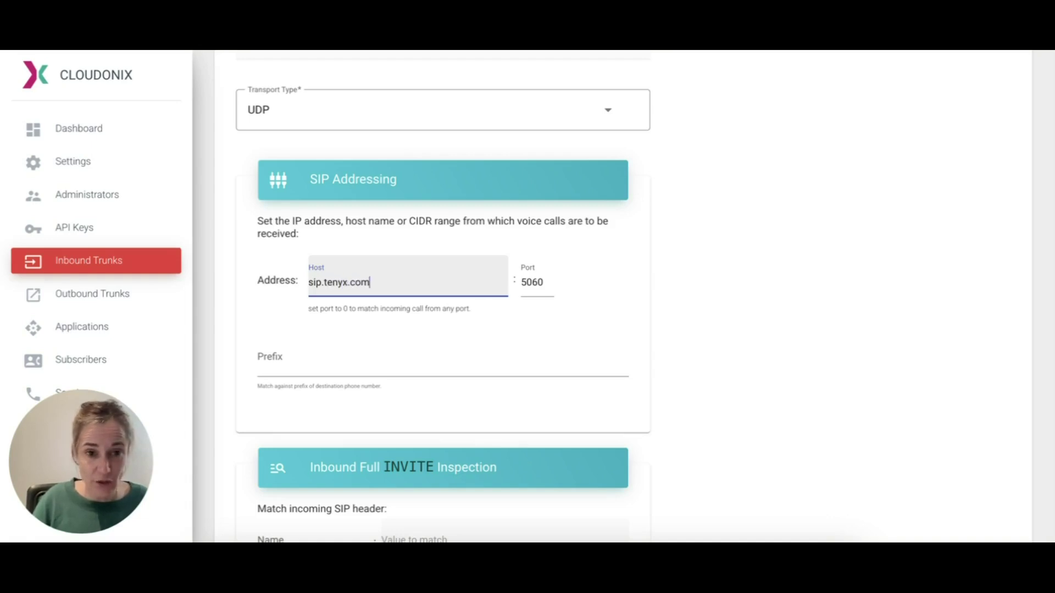
left_click(443, 363)
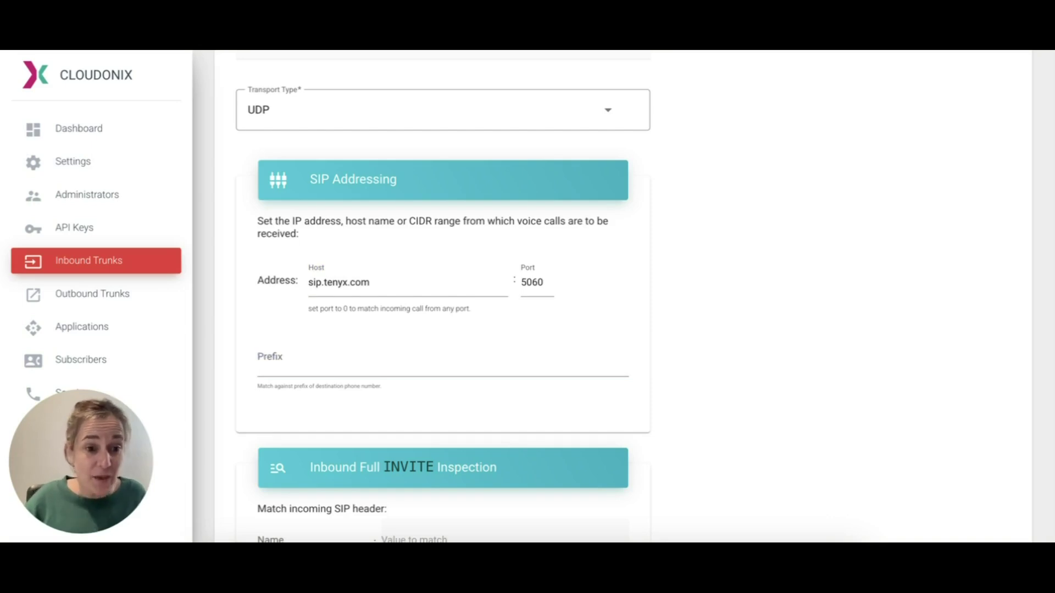
left_click(443, 363)
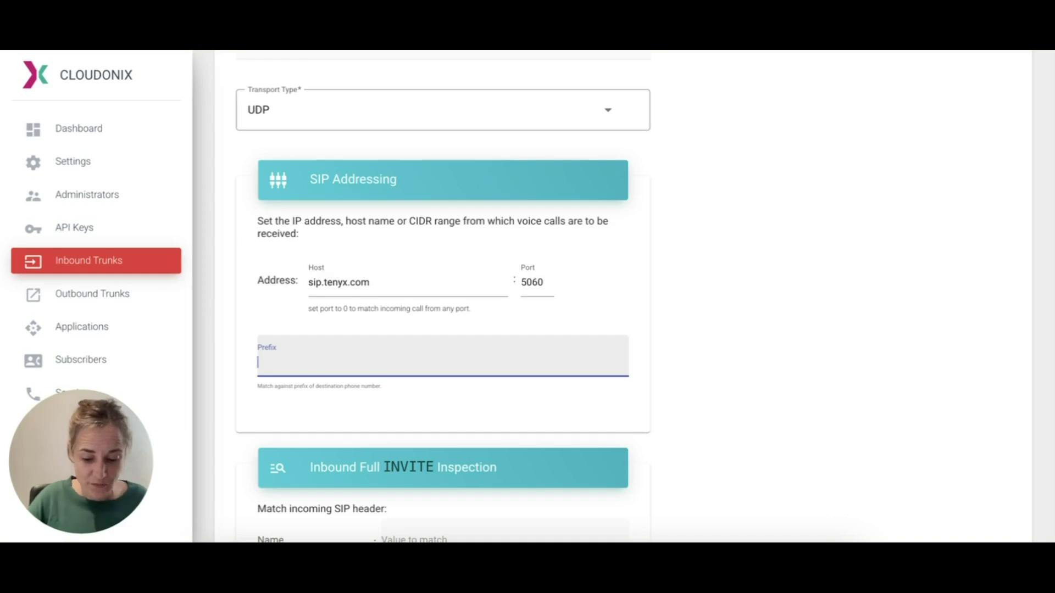
type("7256")
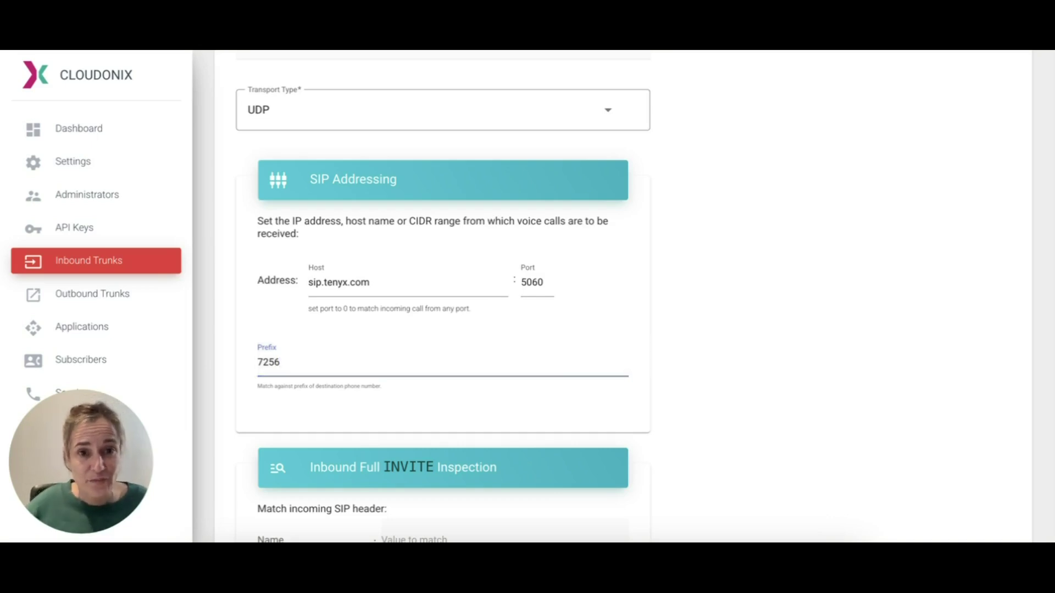
scroll(527, 329, "down", 5)
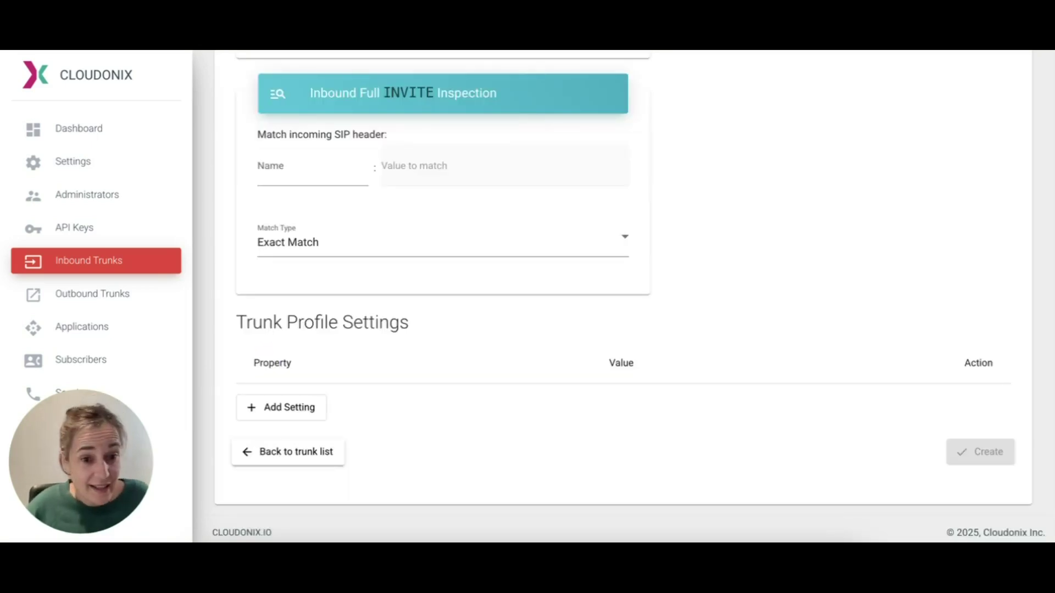
left_click(91, 294)
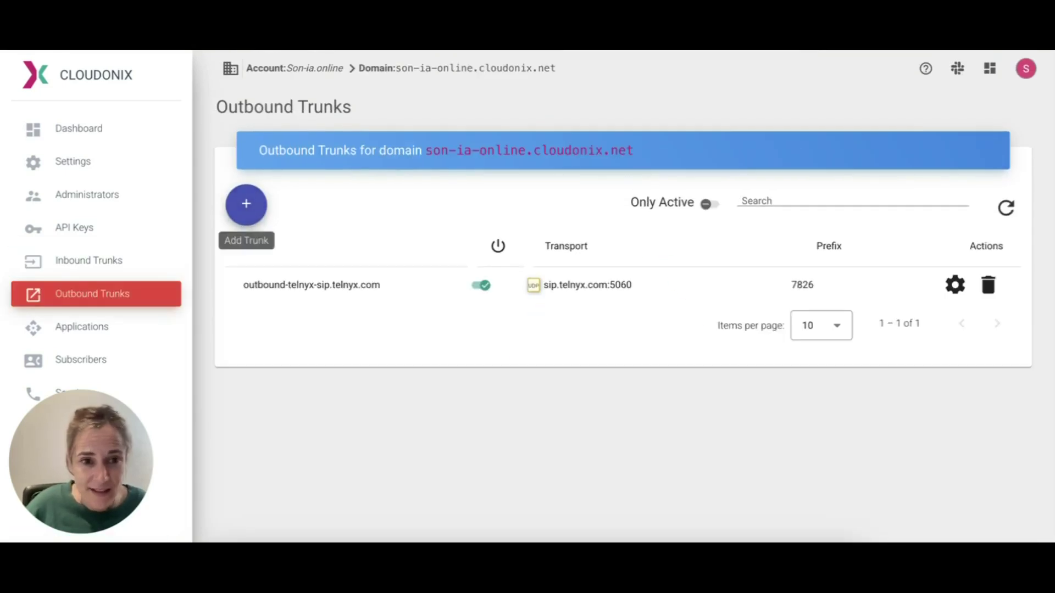
Step: Fill a new outbound trunk with name 'name', host sip.telnyx and prefix 7256
left_click(247, 204)
scroll(527, 330, "down", 2)
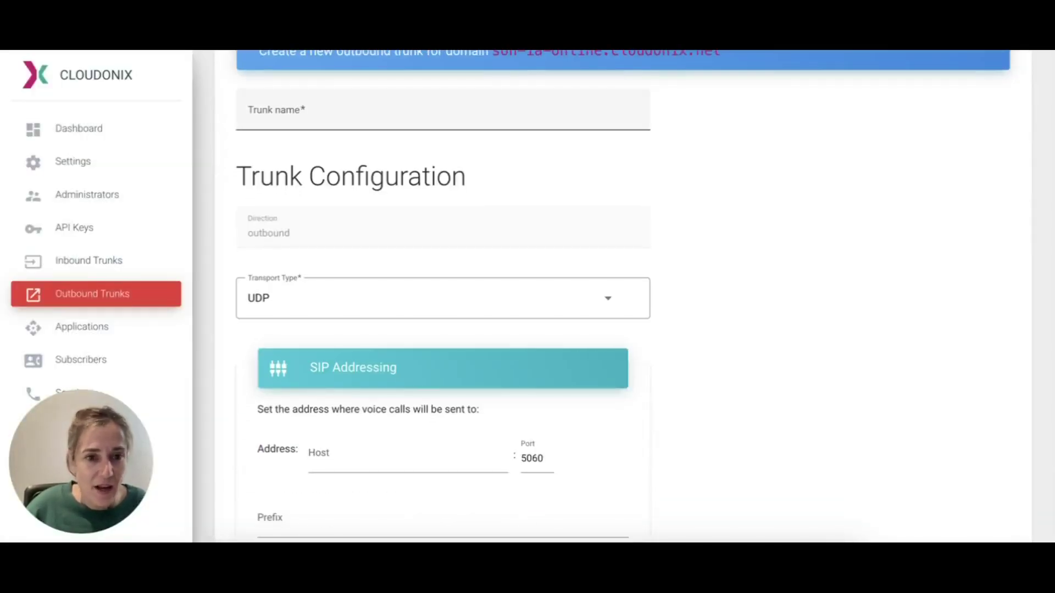
left_click(443, 116)
type("name")
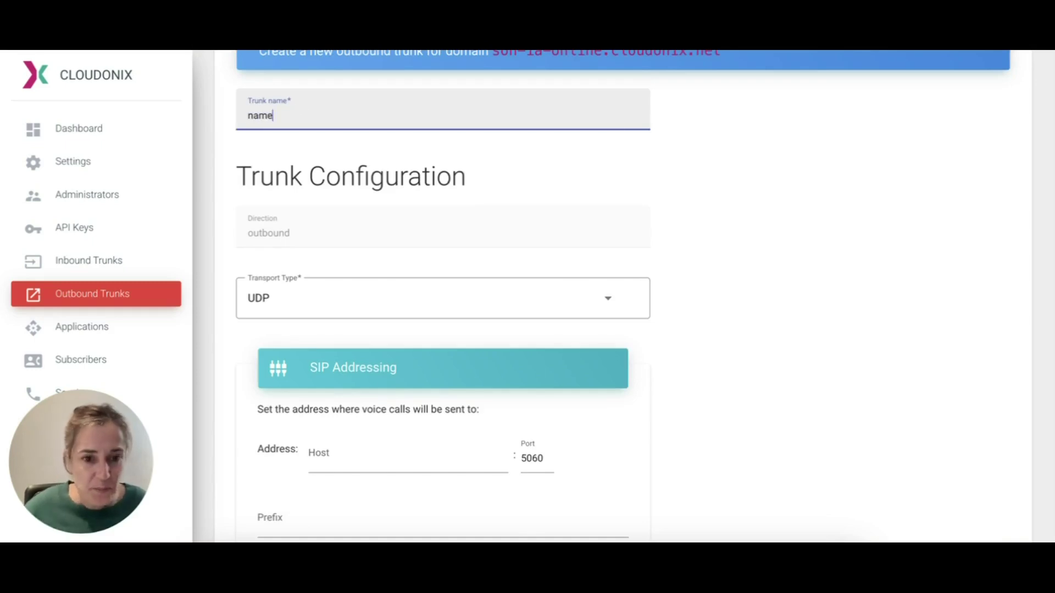
scroll(528, 330, "down", 4)
left_click(408, 451)
type("sip")
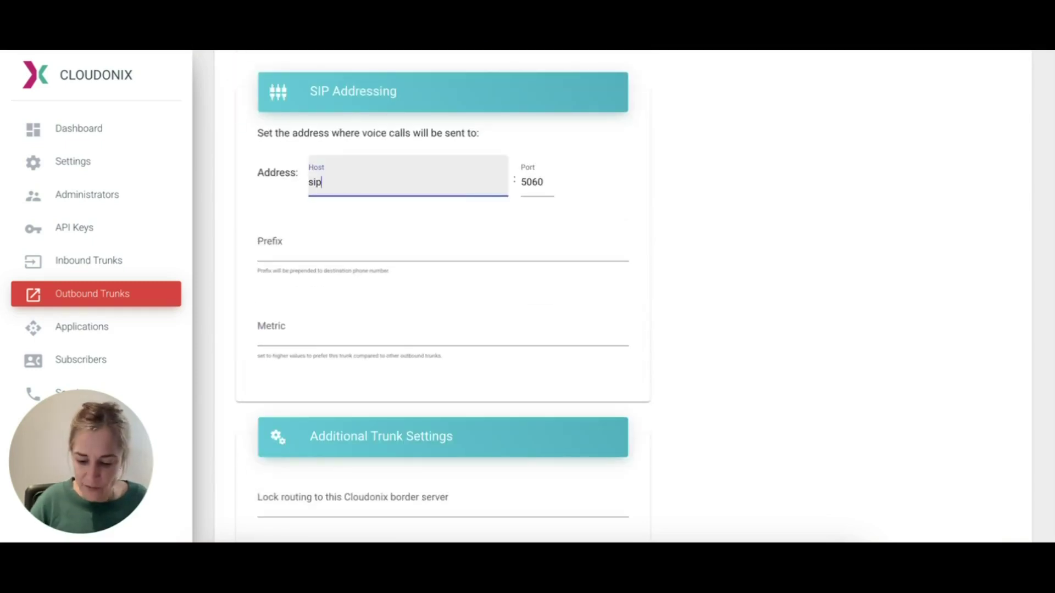
type(".telnyx")
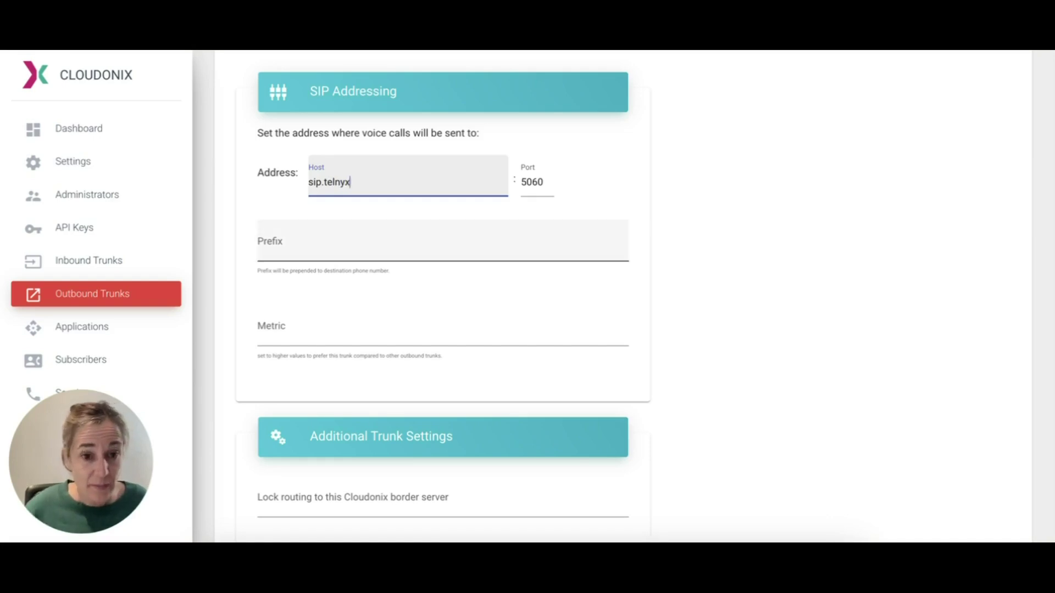
left_click(443, 243)
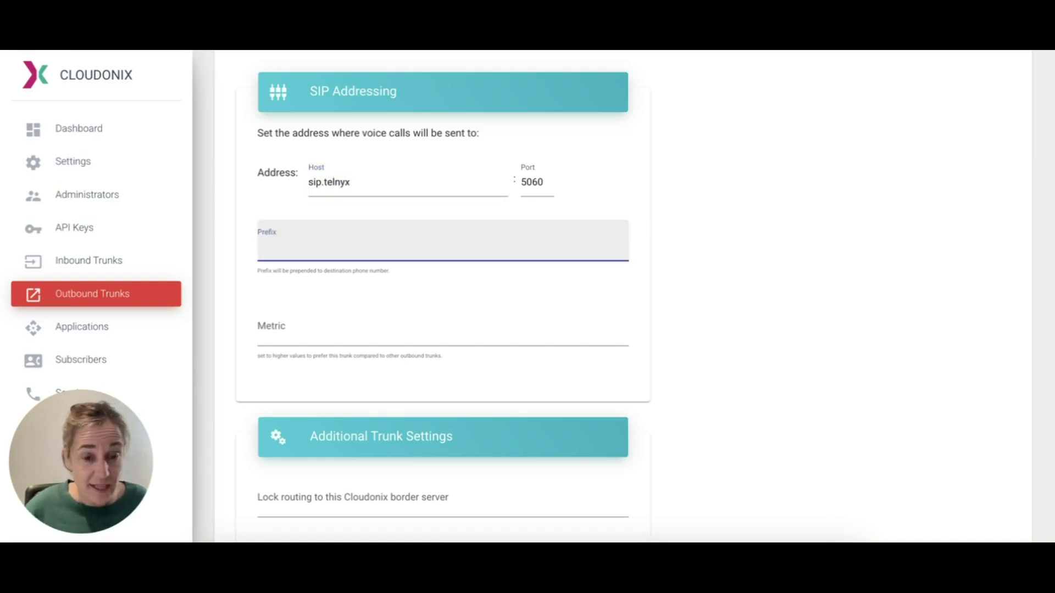
type("3")
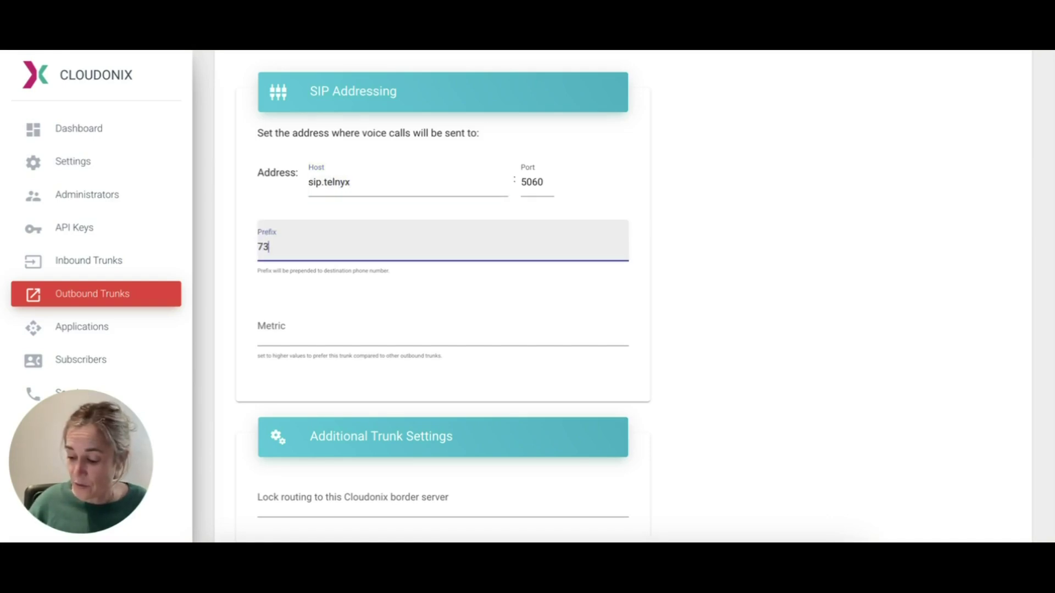
type("256")
scroll(443, 330, "down", 2)
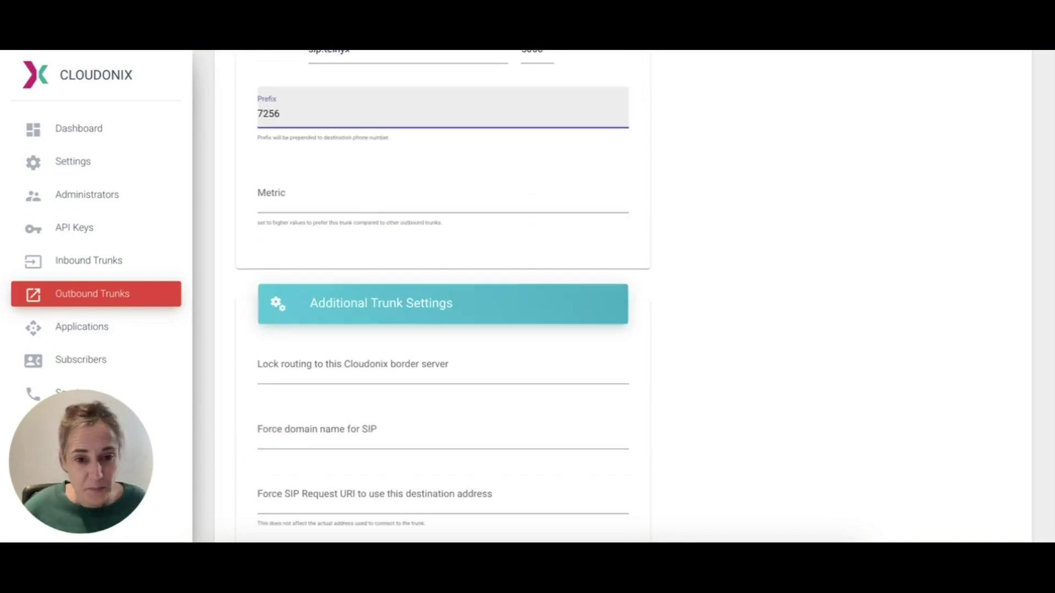
scroll(443, 331, "down", 4)
scroll(442, 330, "down", 4)
scroll(442, 330, "down", 2)
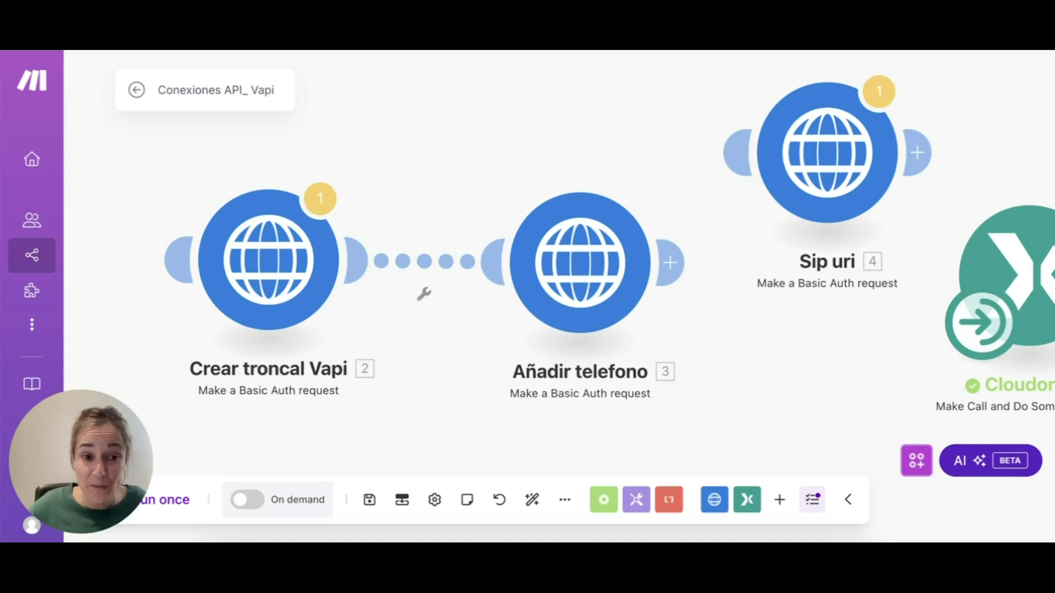
Step: Review Crear troncal Vapi's credential URL, Authorization Bearer header and JSON body, then close it
left_click(827, 153)
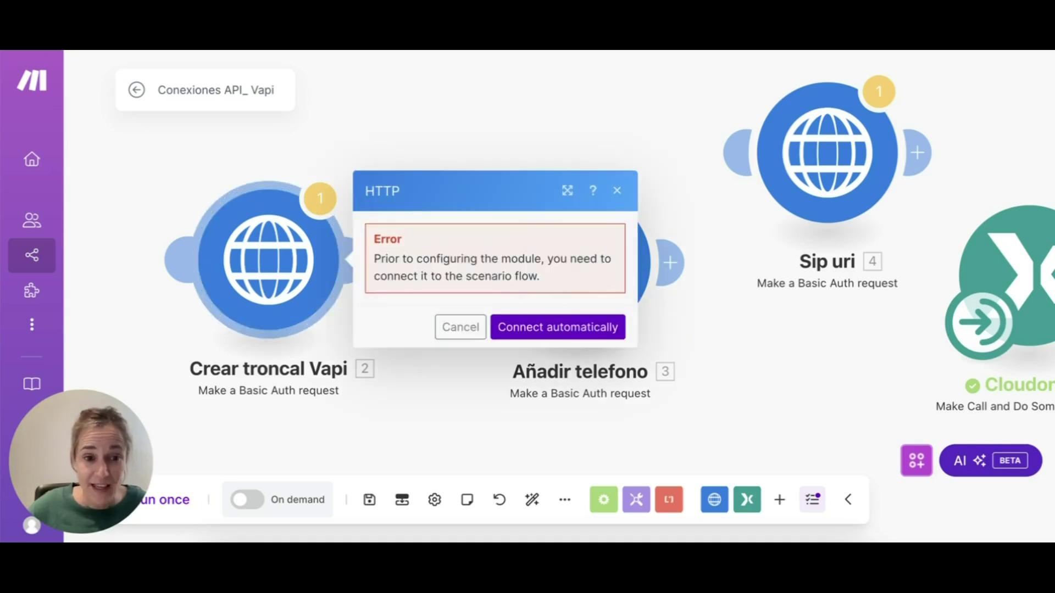
left_click(461, 327)
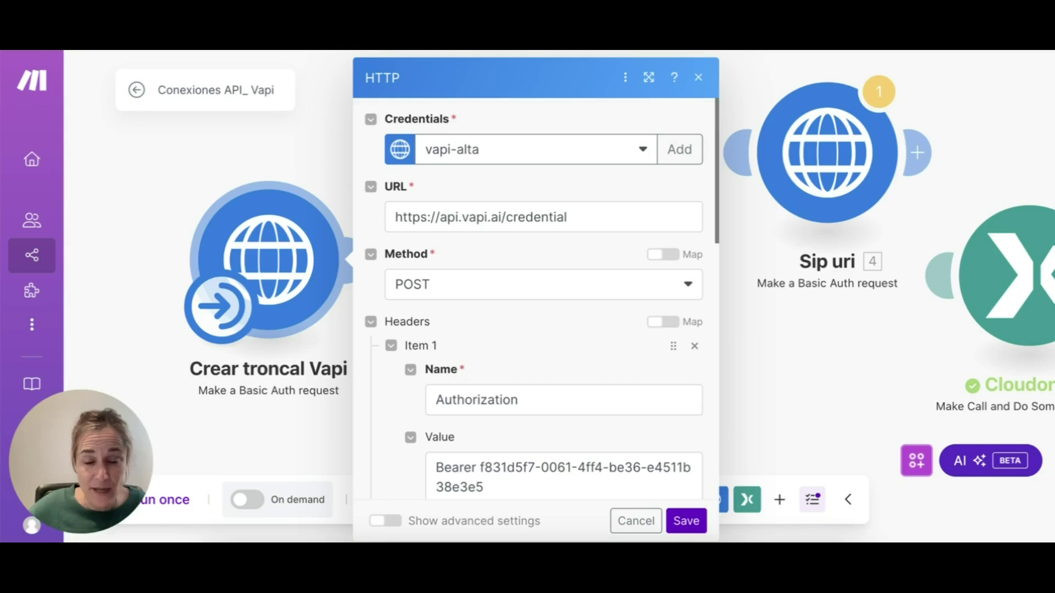
double_click(536, 218)
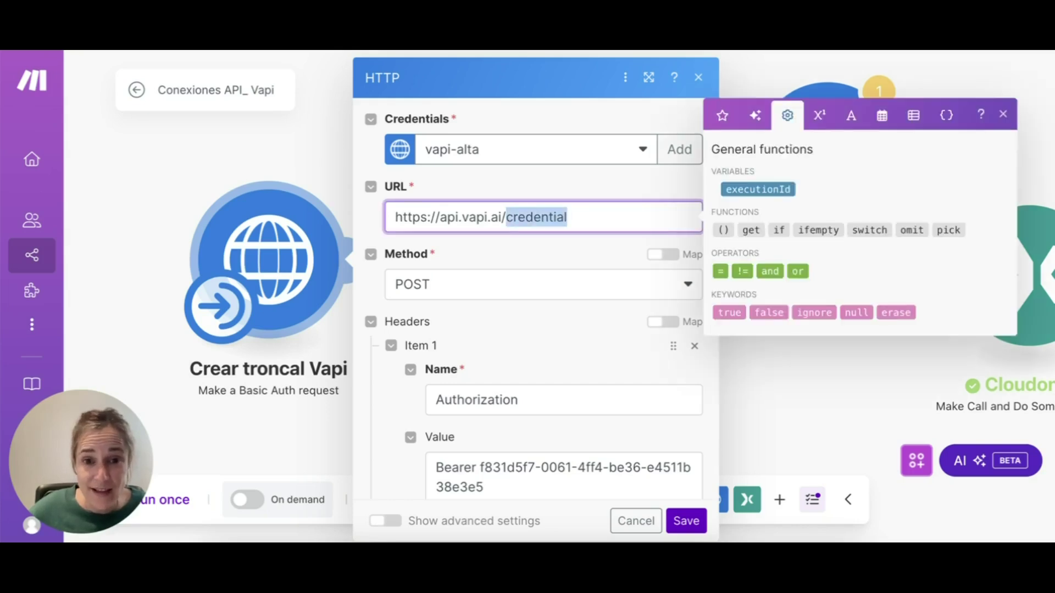
scroll(506, 196, "down", 3)
left_click(478, 273)
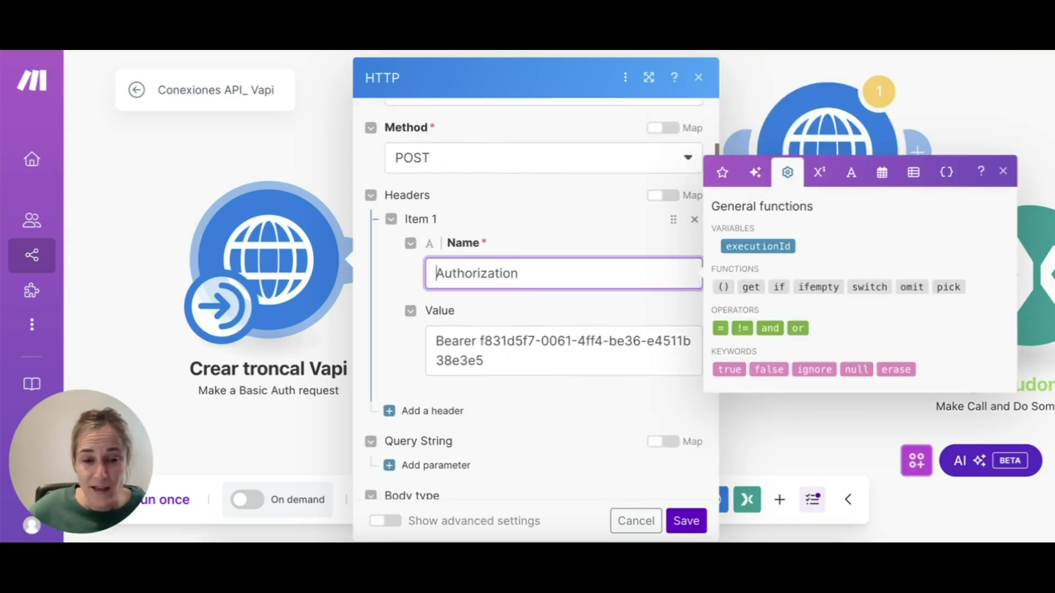
double_click(478, 273)
left_click(437, 341)
triple_click(461, 351)
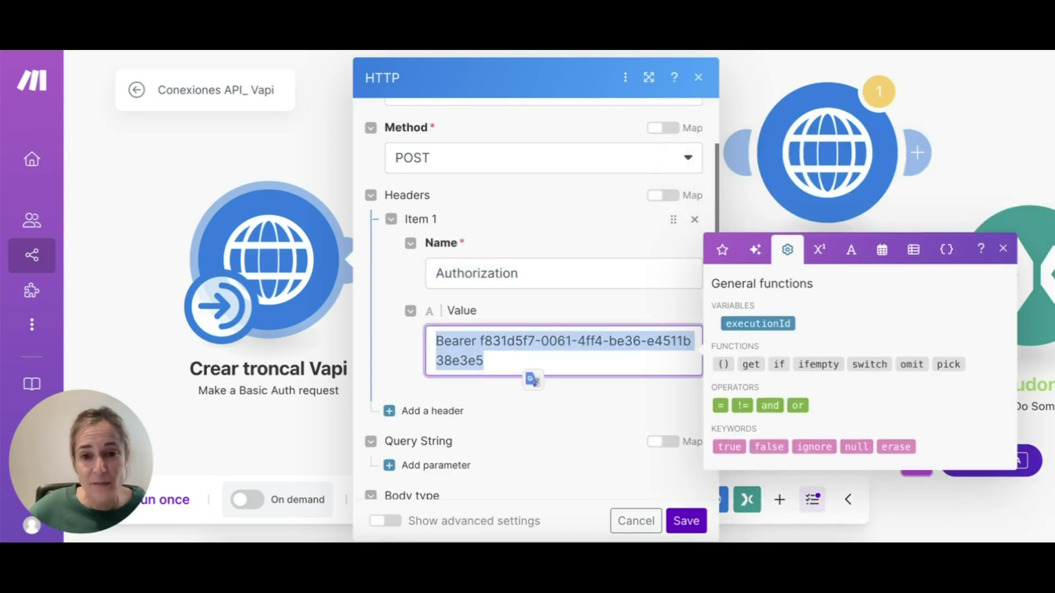
scroll(532, 380, "down", 3)
scroll(532, 379, "down", 4)
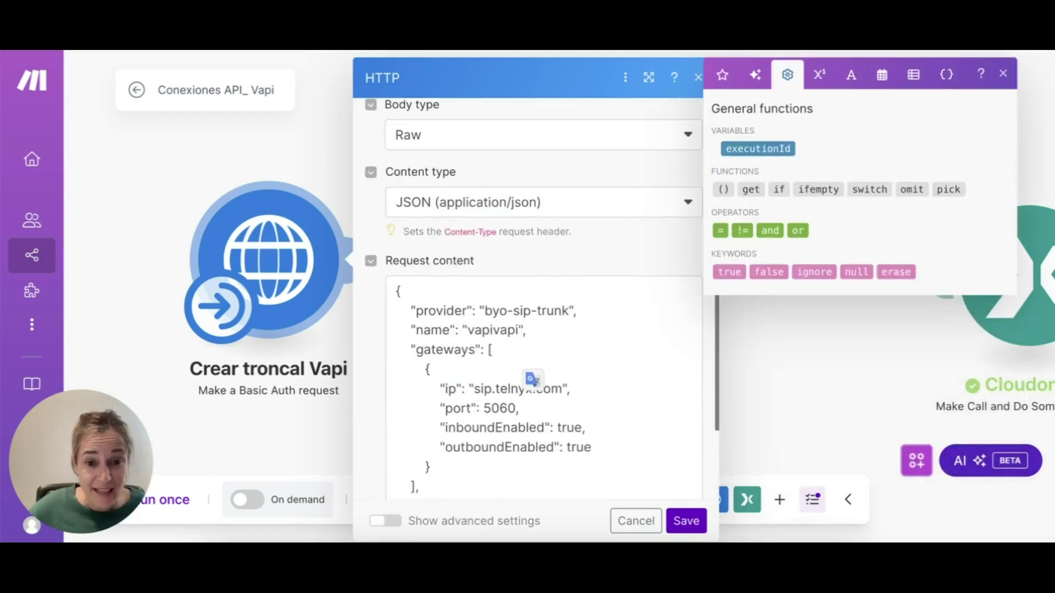
scroll(532, 379, "down", 3)
left_click(452, 242)
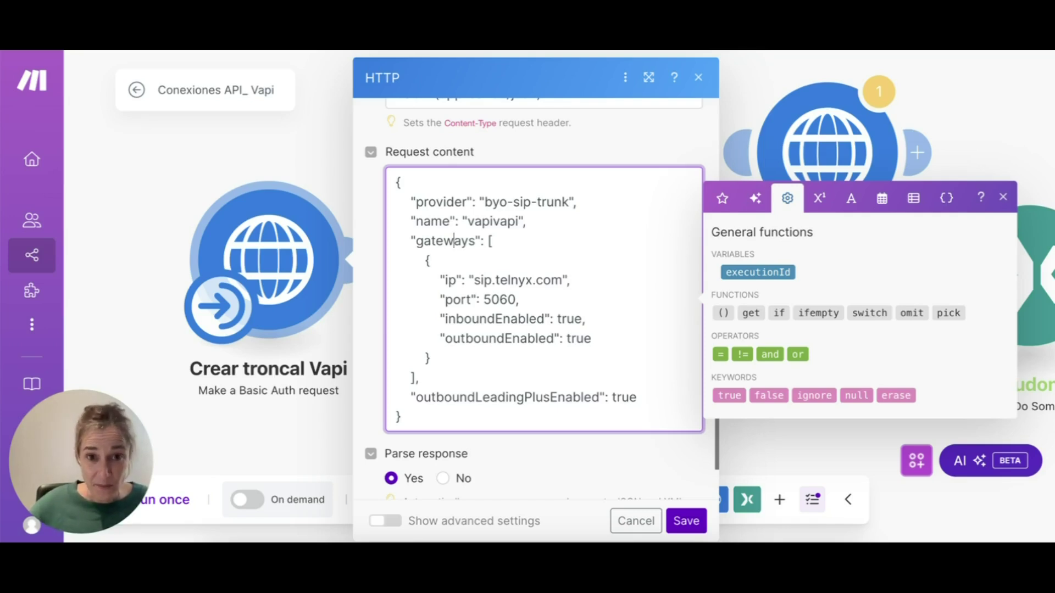
left_click(686, 521)
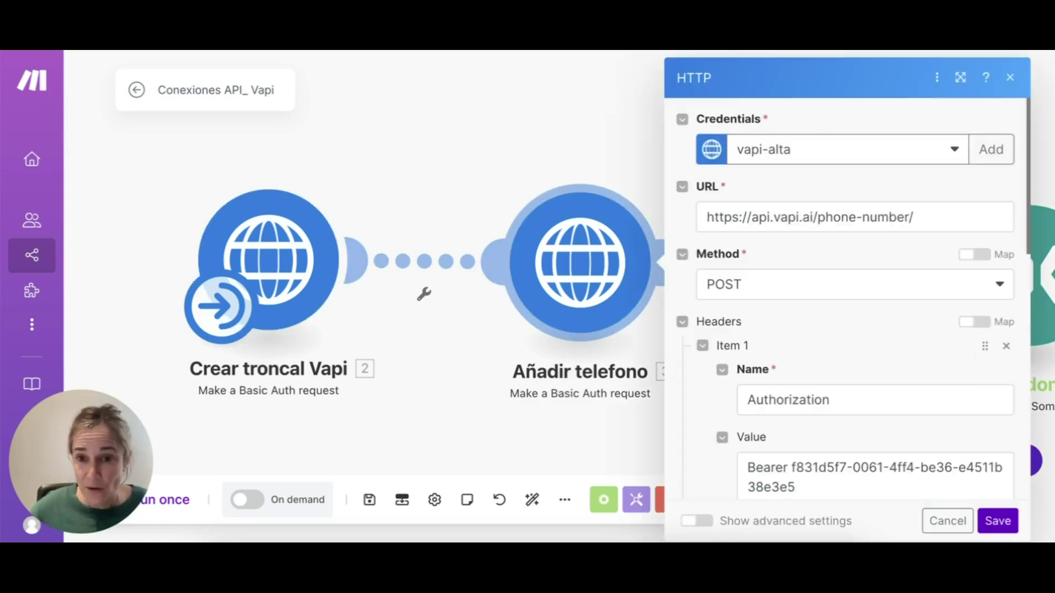
Step: Review Añadir telefono's phone-number endpoint URL and Authorization Bearer header
left_click(822, 216)
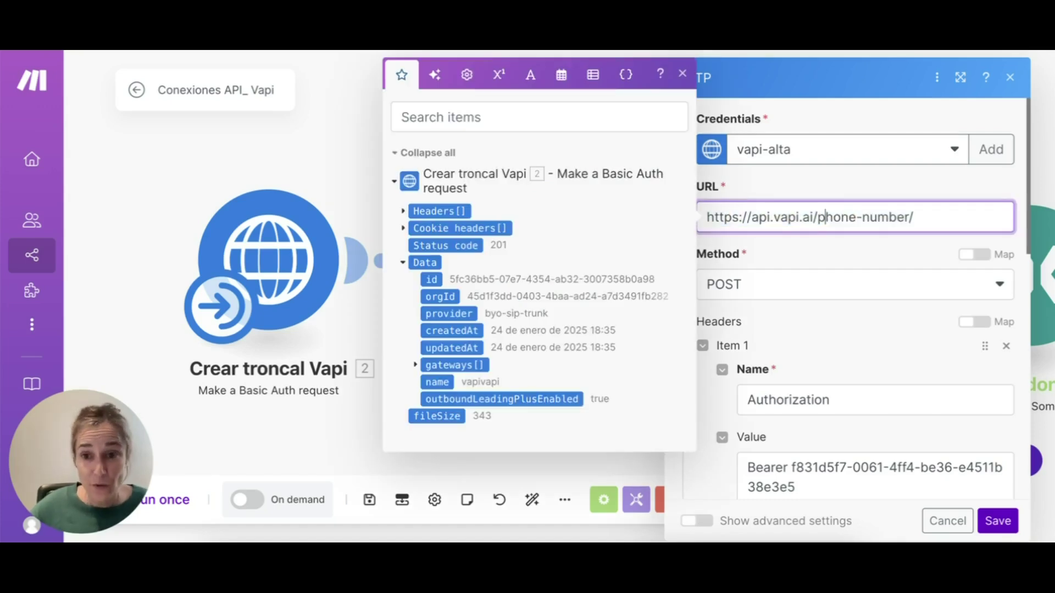
scroll(857, 289, "down", 3)
left_click(824, 286)
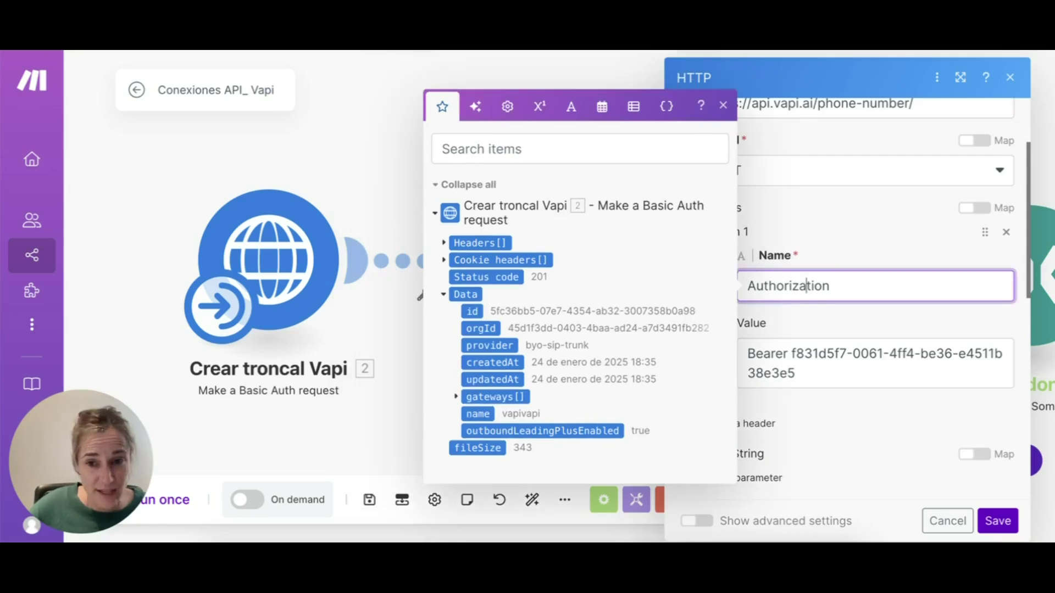
left_click(772, 355)
left_click(422, 295)
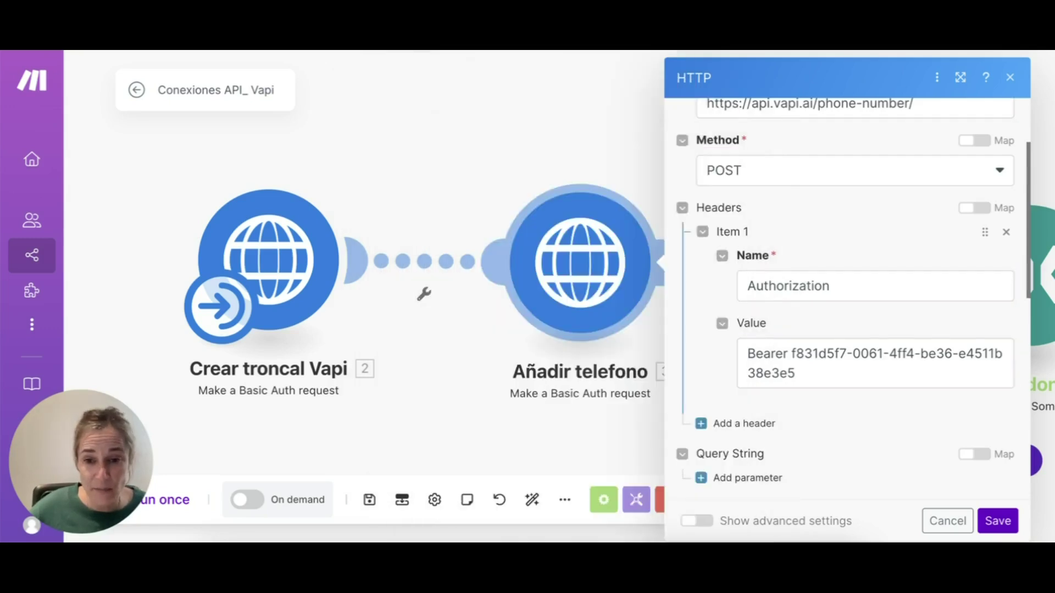
scroll(857, 329, "down", 5)
scroll(857, 331, "down", 5)
scroll(857, 330, "down", 3)
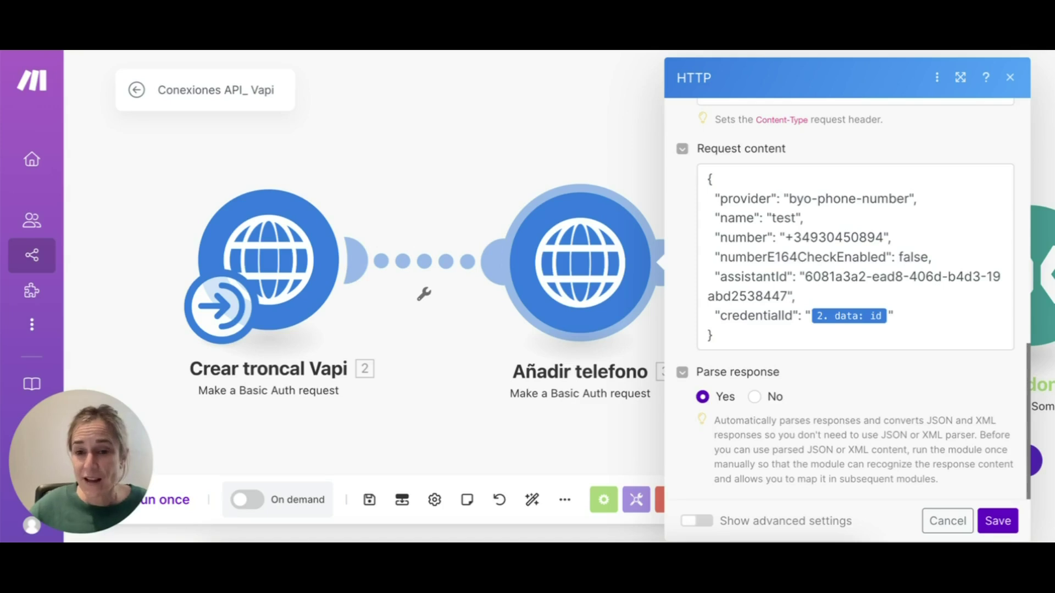
Step: Check the body's name test, assistantId and credentialId mapped to data id, then save
left_click(814, 257)
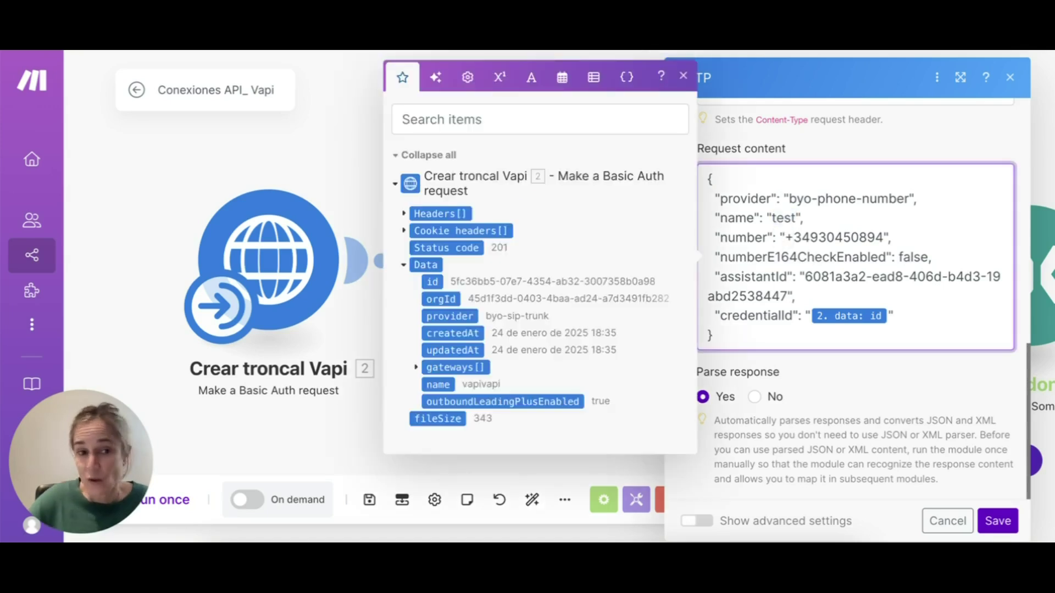
double_click(779, 219)
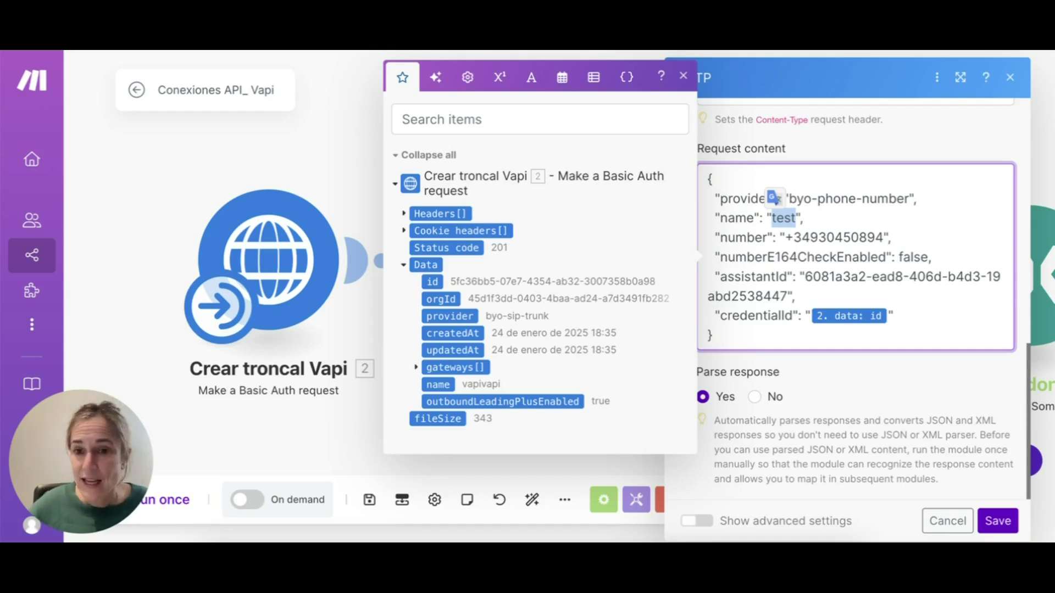
left_click(800, 238)
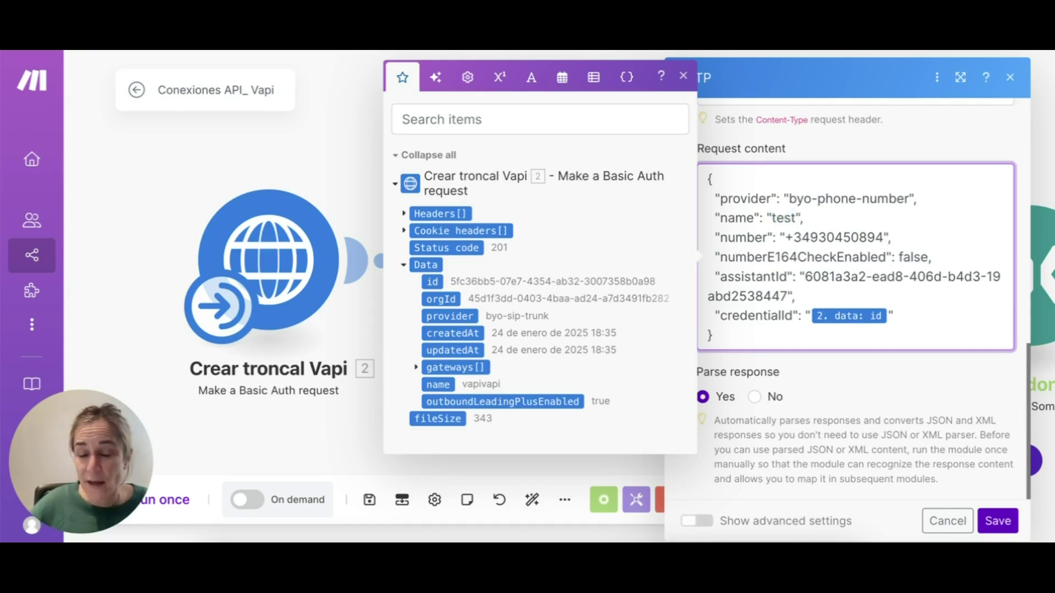
left_click_drag(728, 277, 836, 277)
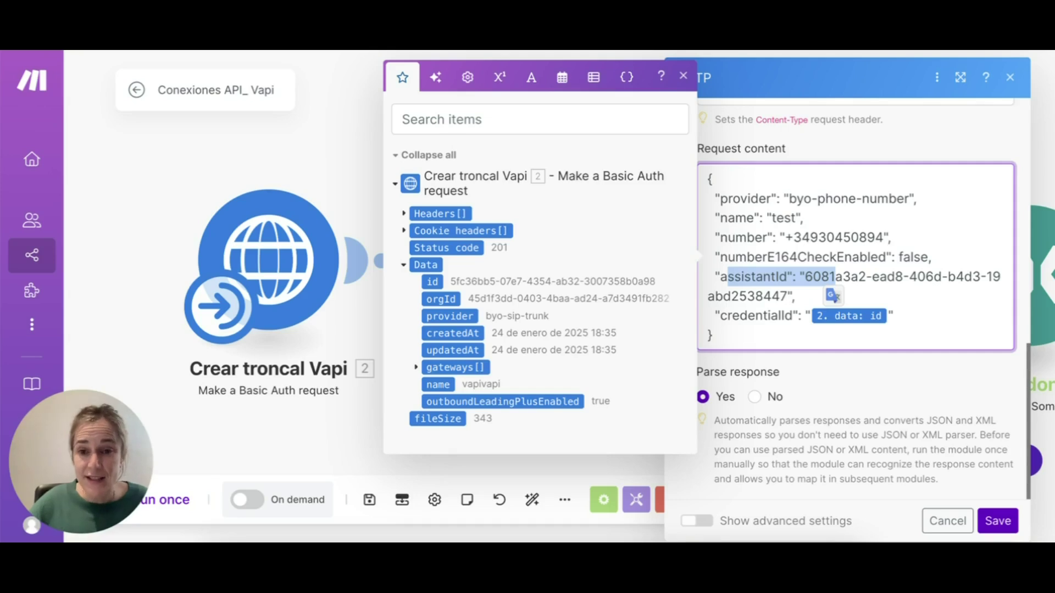
left_click(424, 294)
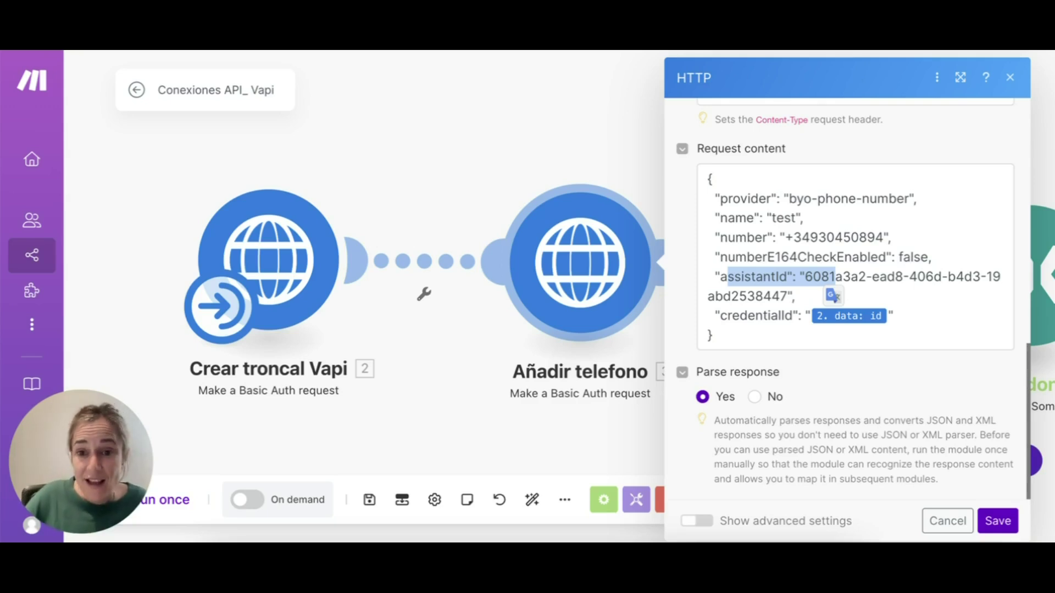
left_click(754, 296)
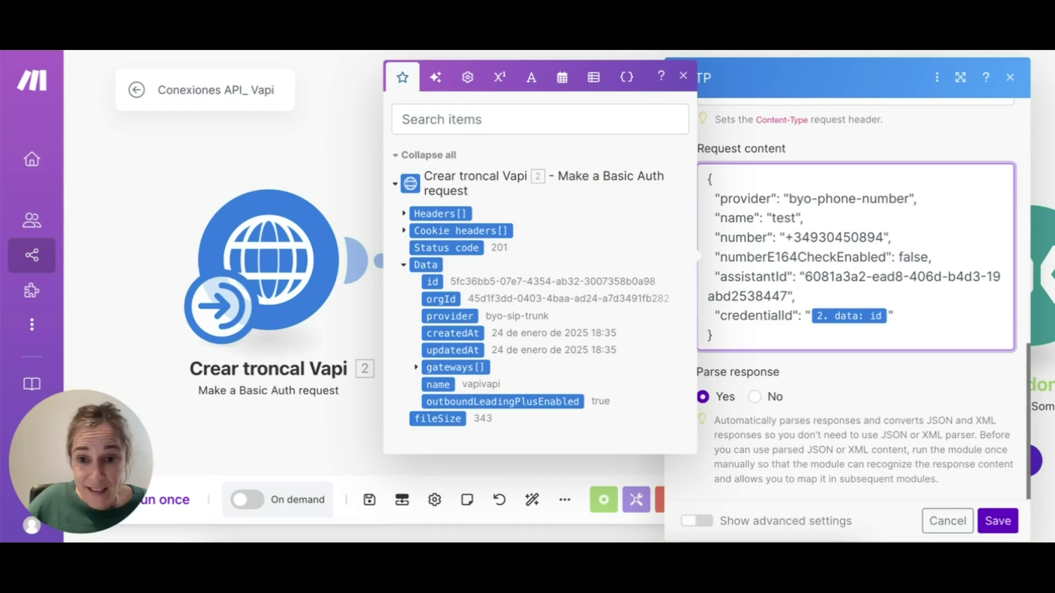
left_click_drag(793, 316, 719, 321)
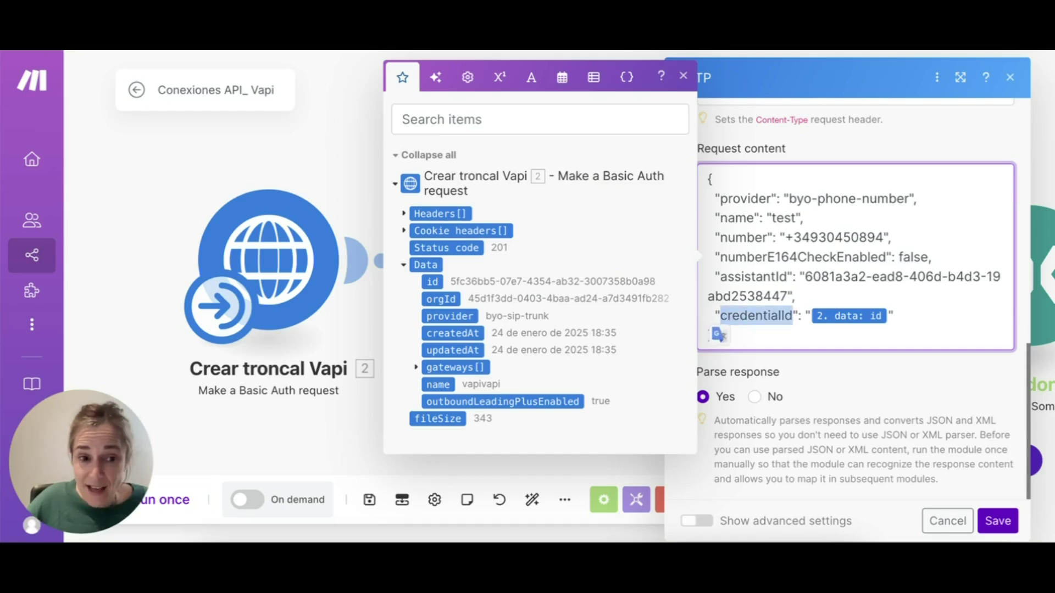
left_click(743, 334)
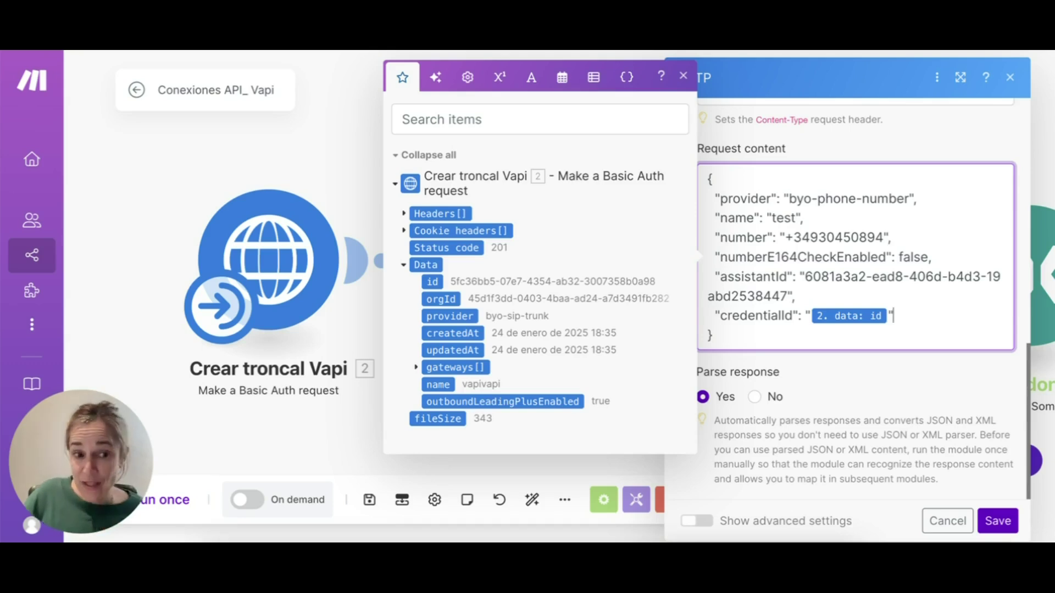
left_click(424, 295)
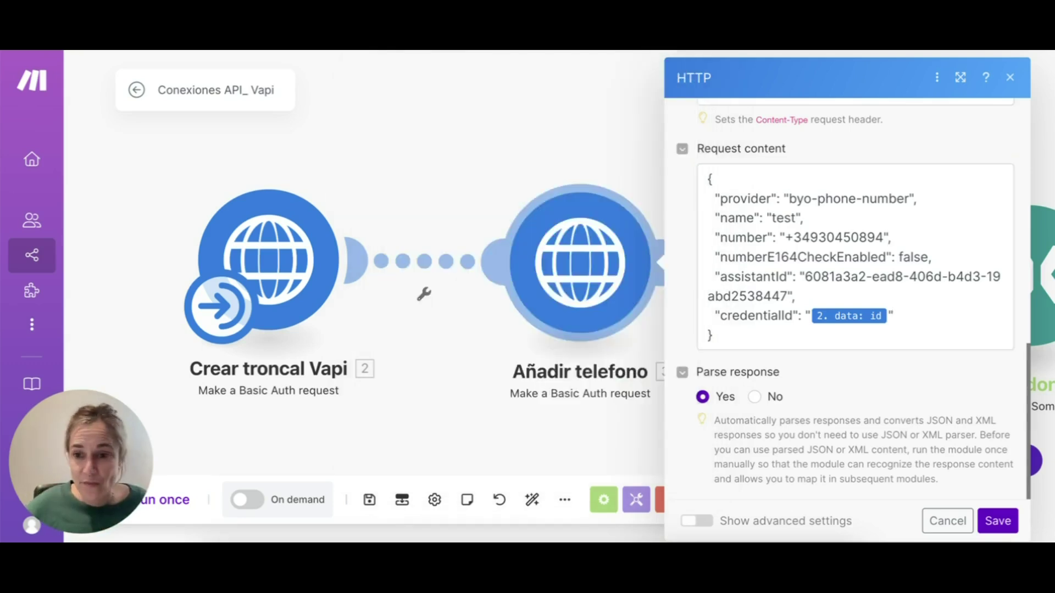
left_click(997, 521)
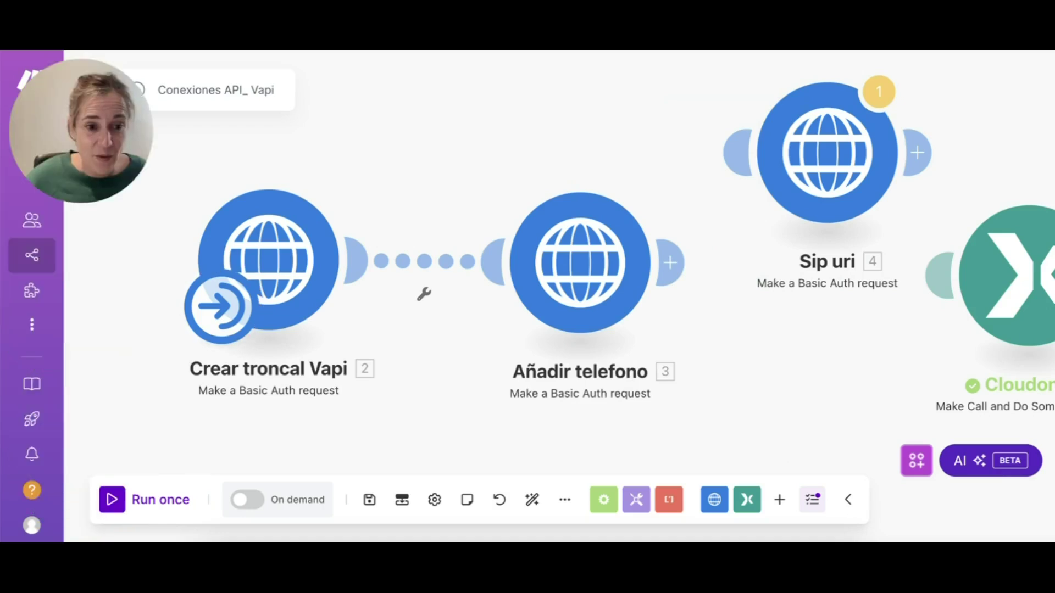
Step: Run the scenario once and inspect both Vapi modules' outputs showing status 201
left_click(162, 500)
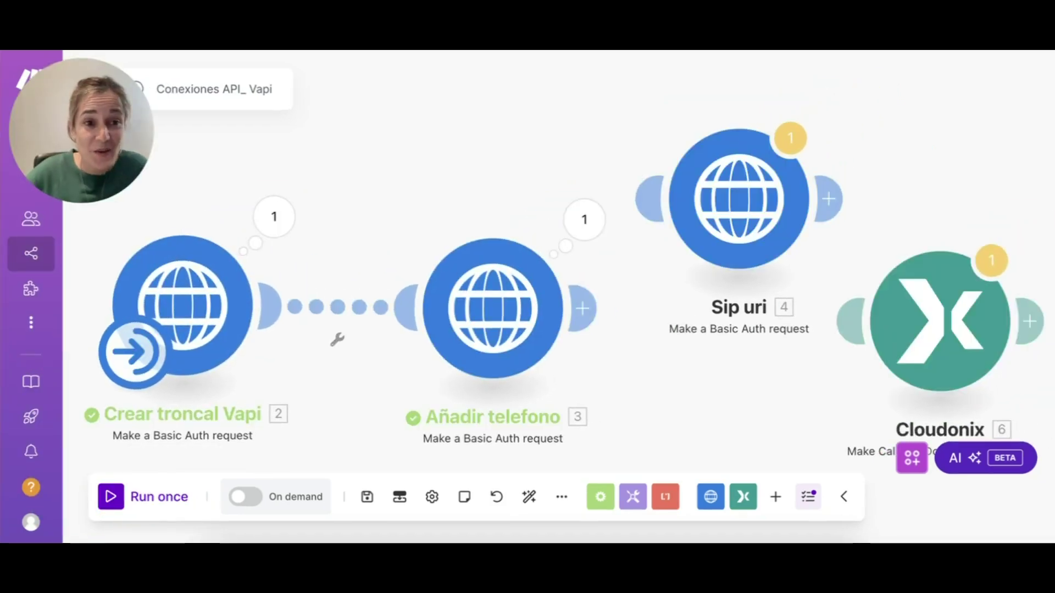
left_click(274, 217)
scroll(495, 329, "down", 3)
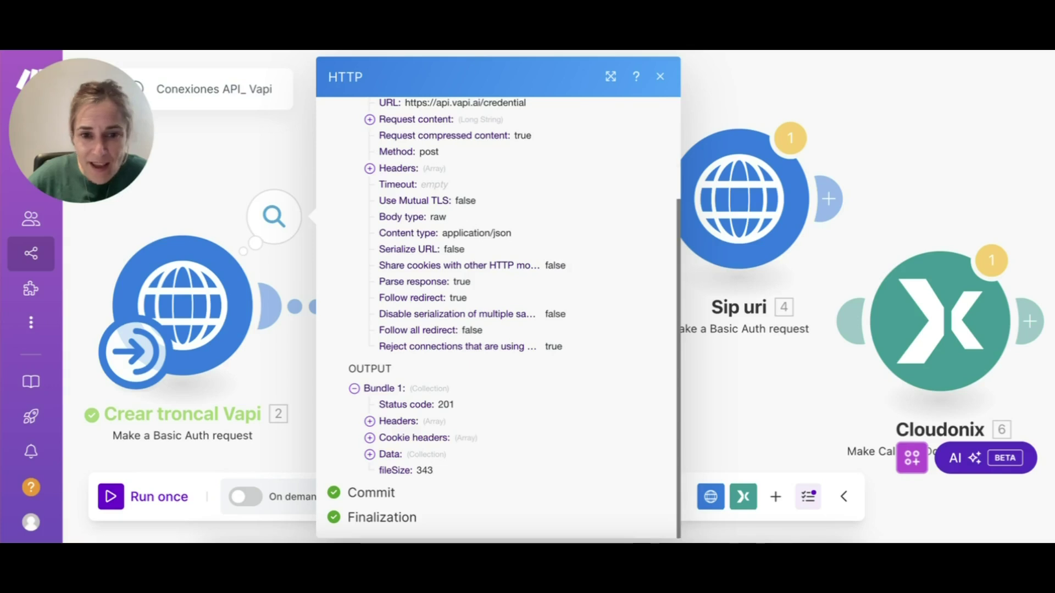
left_click(305, 354)
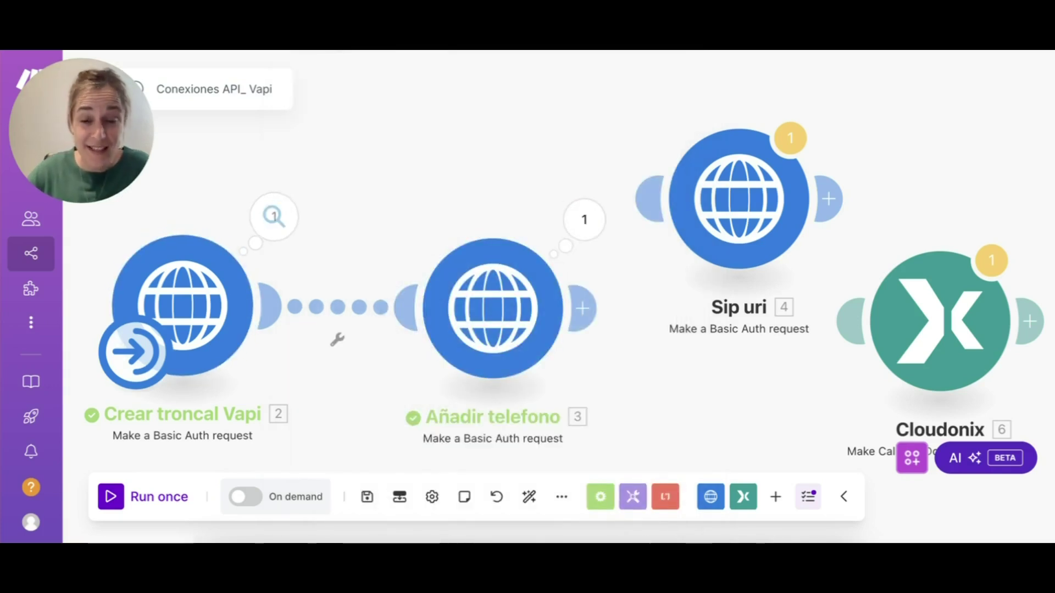
left_click(584, 220)
scroll(807, 330, "down", 5)
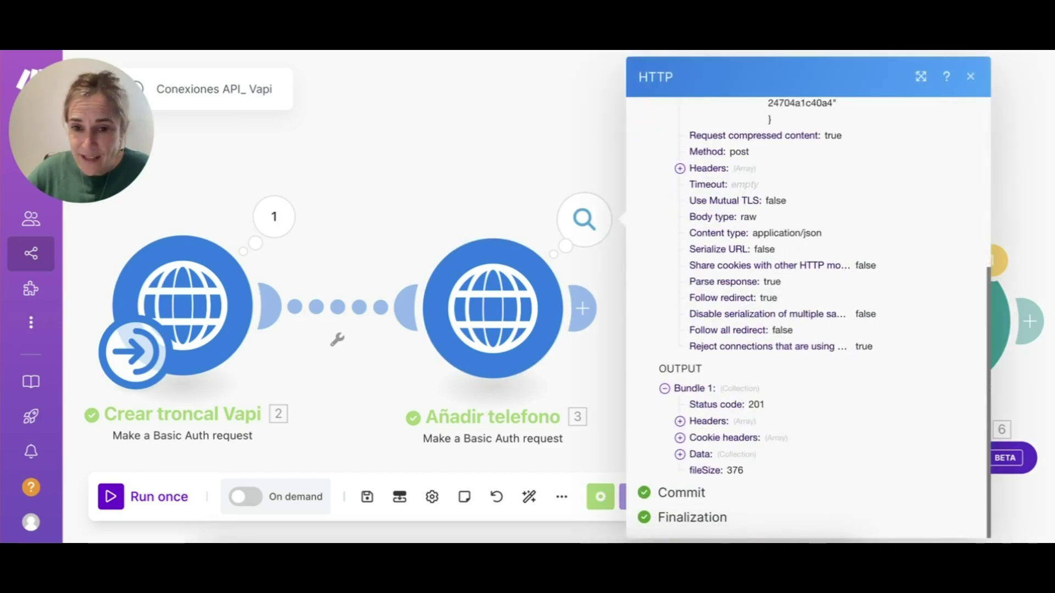
left_click(495, 165)
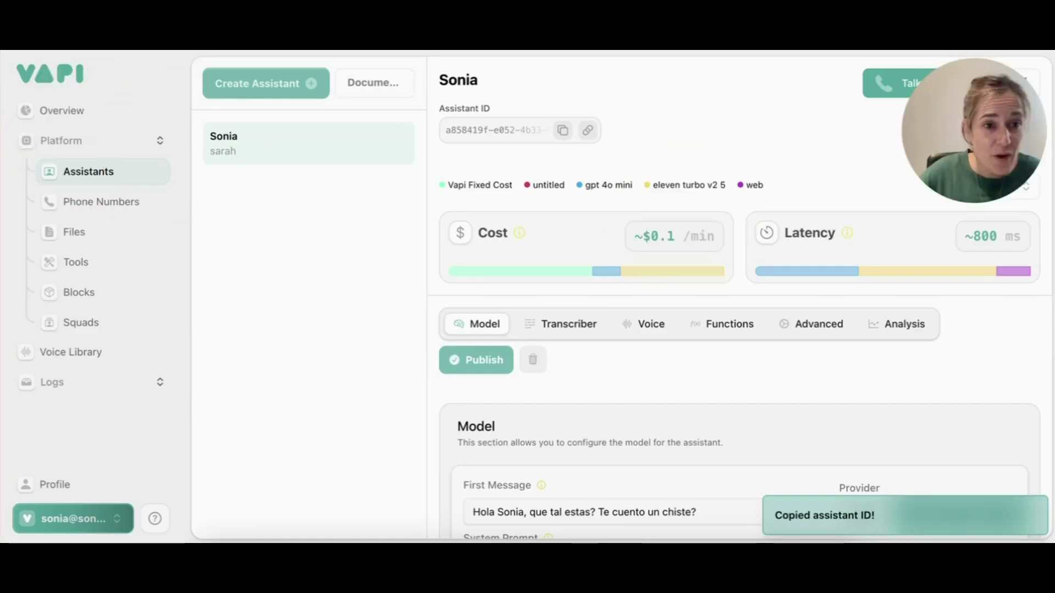
Step: Open the Phone Numbers page from the Vapi sidebar
left_click(101, 201)
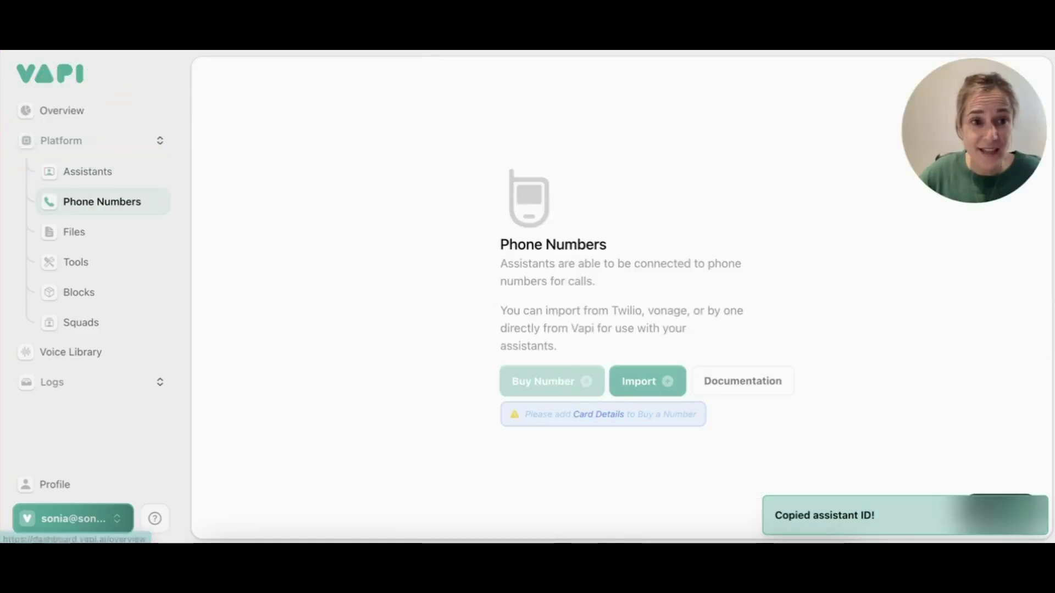